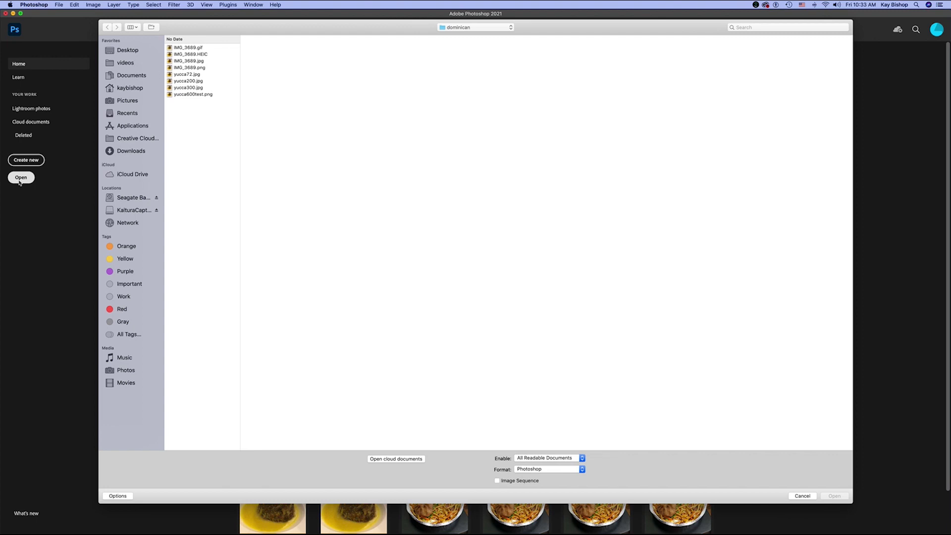
Step: Open IMG_3689.HEIC from the dominican folder and review its color mode and image size settings without changing them
{"action": "left_click_drag", "start_coordinate": [230, 33], "coordinate": [262, 61]}
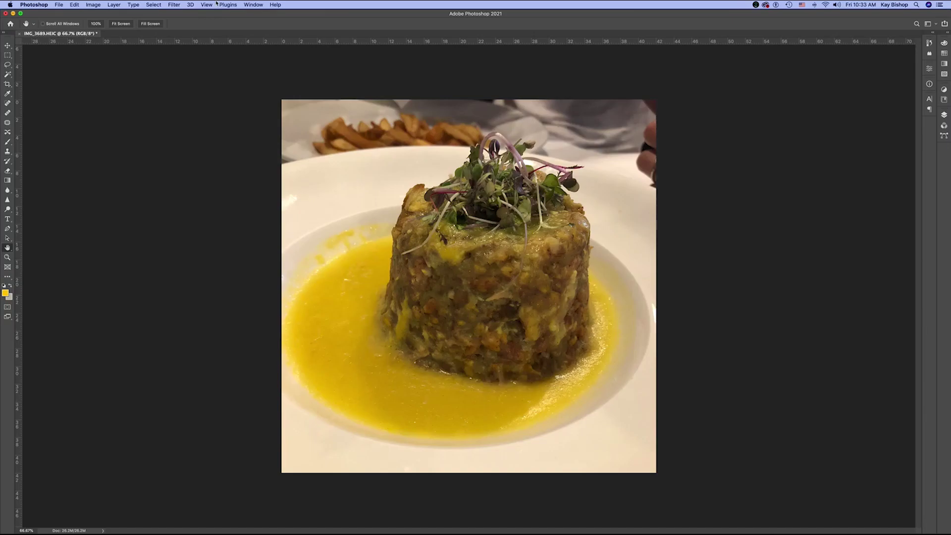
{"action": "left_click", "coordinate": [93, 4]}
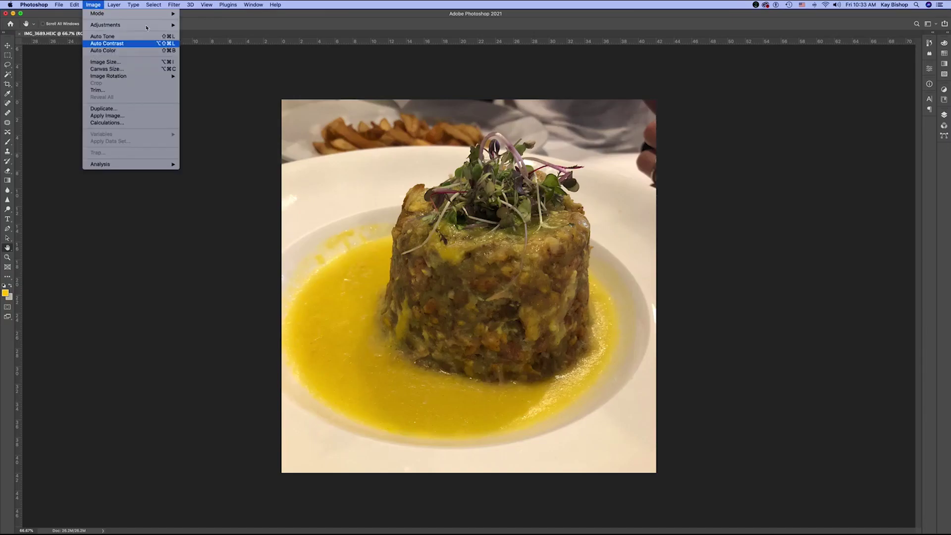
{"action": "mouse_move", "coordinate": [99, 13]}
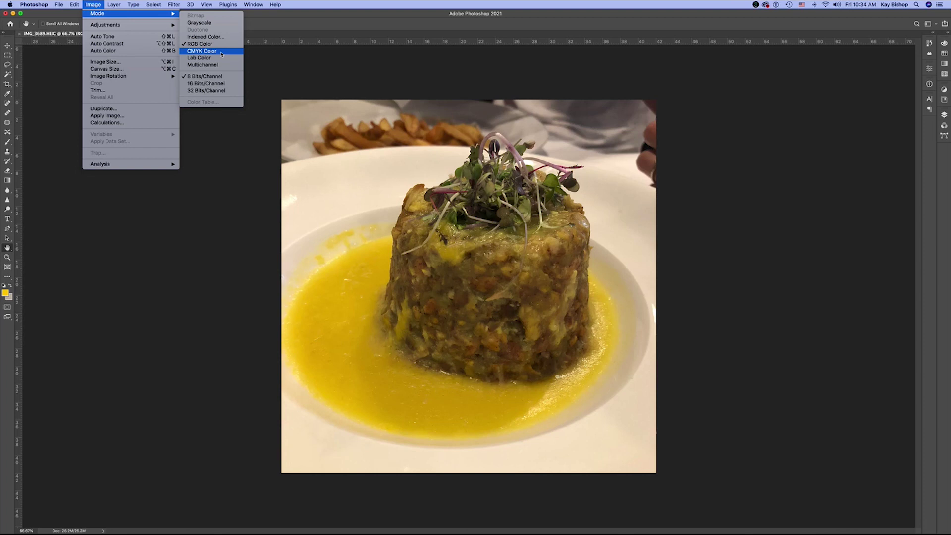
{"action": "left_click", "coordinate": [105, 62]}
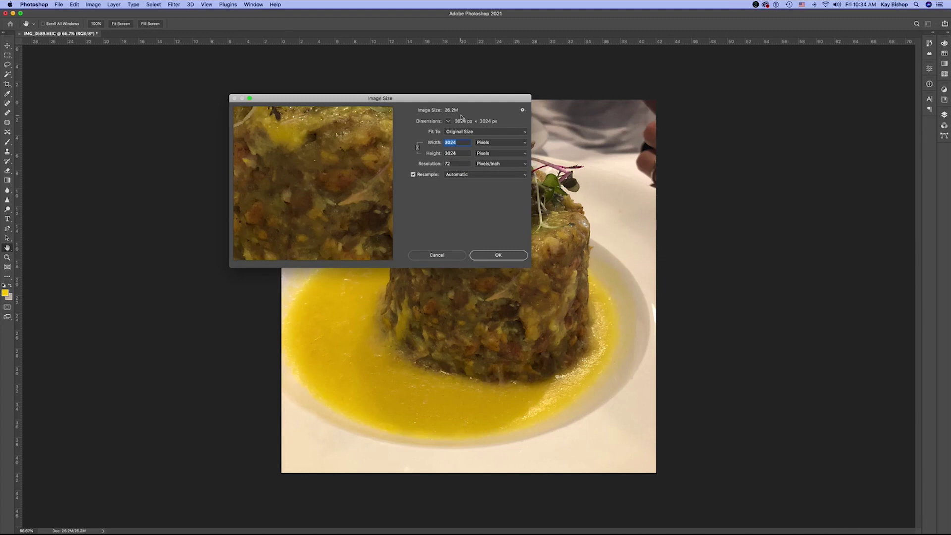
{"action": "left_click", "coordinate": [448, 254]}
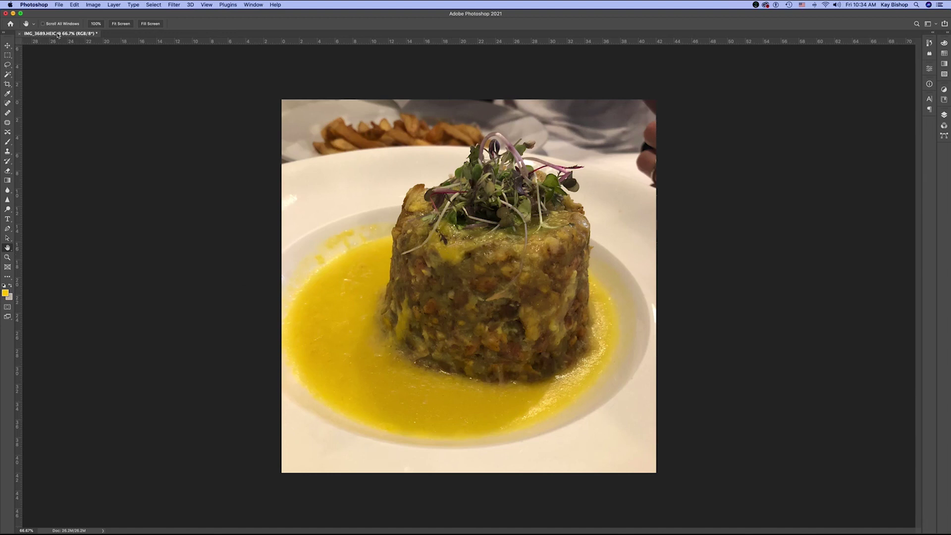
Step: Save the photo on the computer as yucca.jpg in JPEG format with maximum quality 12 and the Baseline ("Standard") option
{"action": "left_click", "coordinate": [59, 5]}
{"action": "left_click", "coordinate": [97, 89]}
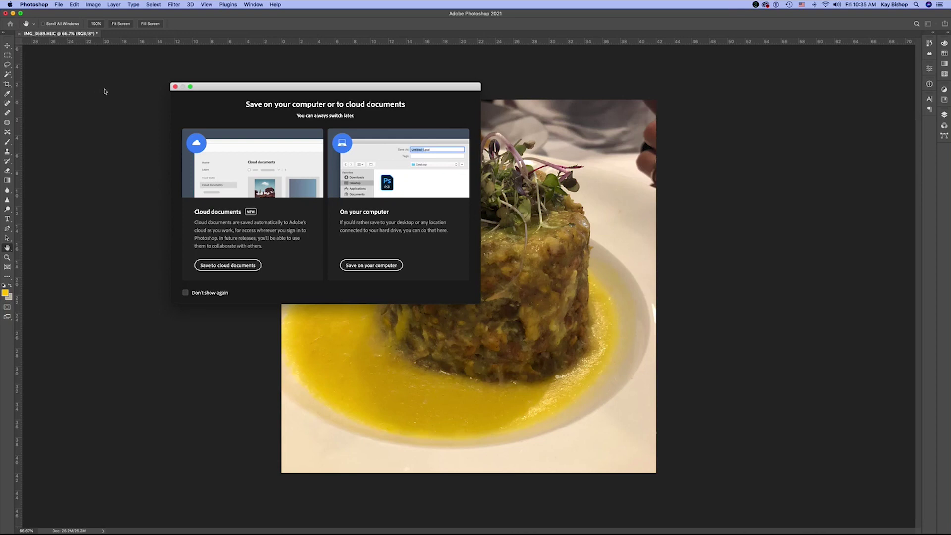
{"action": "left_click", "coordinate": [401, 269]}
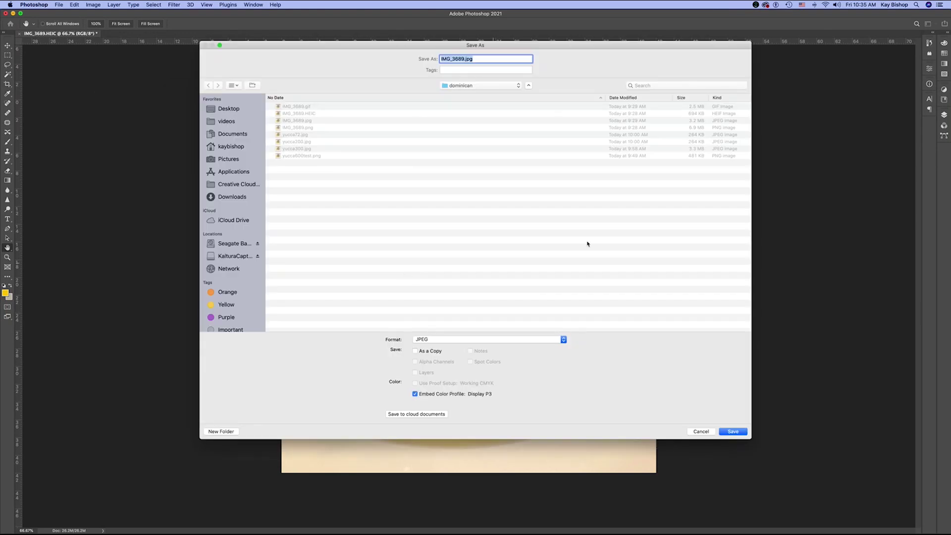
{"action": "left_click", "coordinate": [462, 59]}
{"action": "double_click", "coordinate": [463, 59]}
{"action": "type", "text": "yucca"}
{"action": "left_click", "coordinate": [430, 340]}
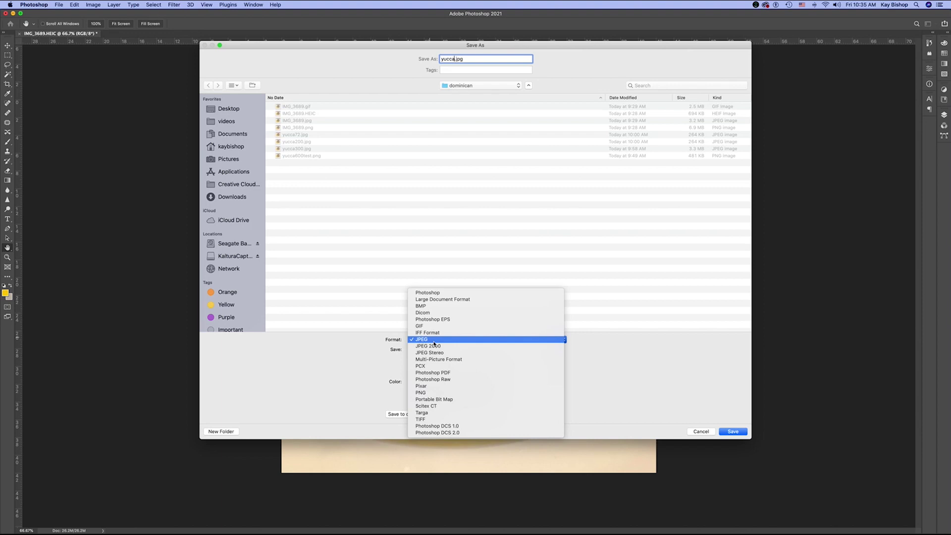
{"action": "left_click", "coordinate": [734, 432]}
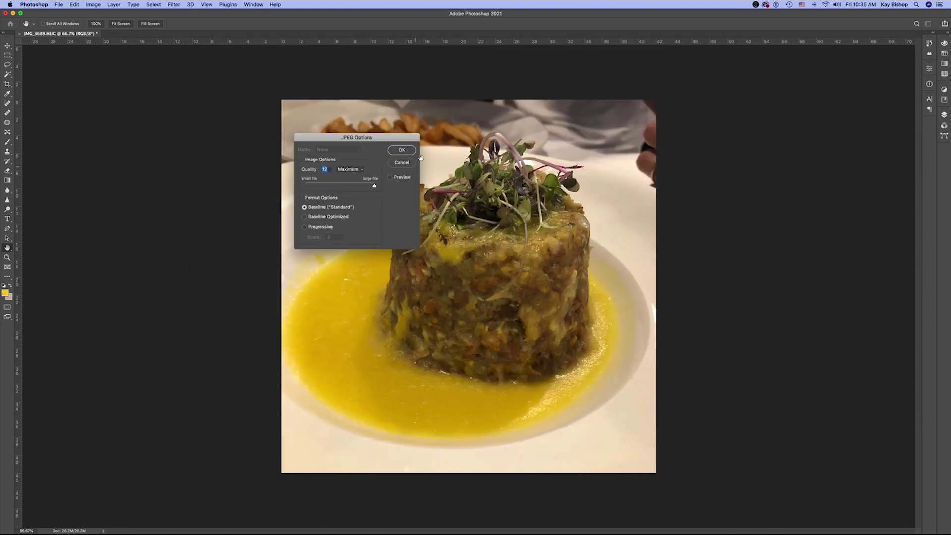
{"action": "left_click", "coordinate": [405, 154]}
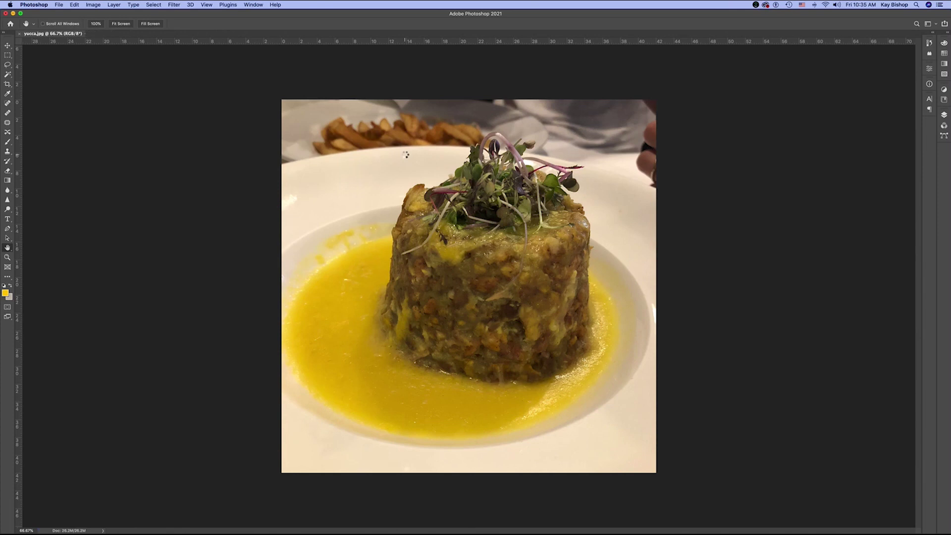
Step: Open the original IMG_3689.HEIC again from the dominican folder
{"action": "left_click", "coordinate": [63, 6]}
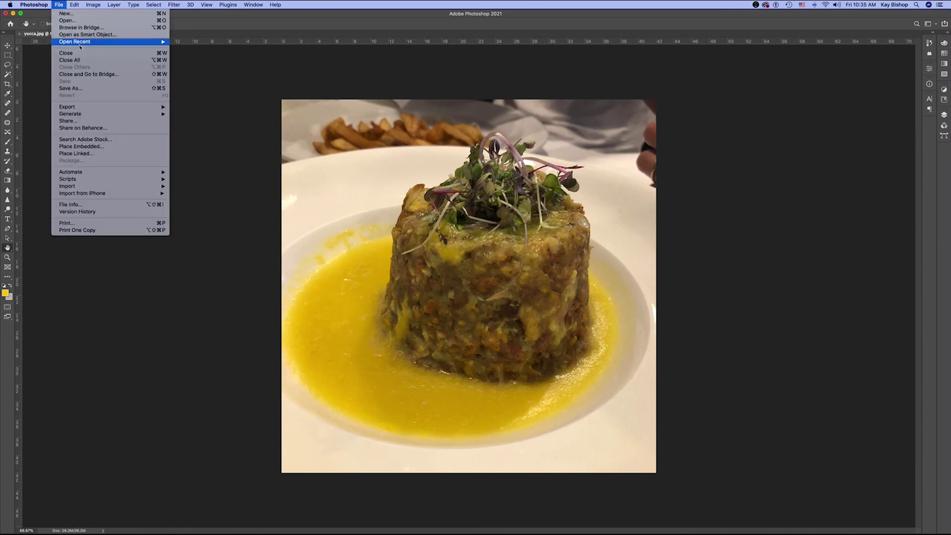
{"action": "mouse_move", "coordinate": [80, 43]}
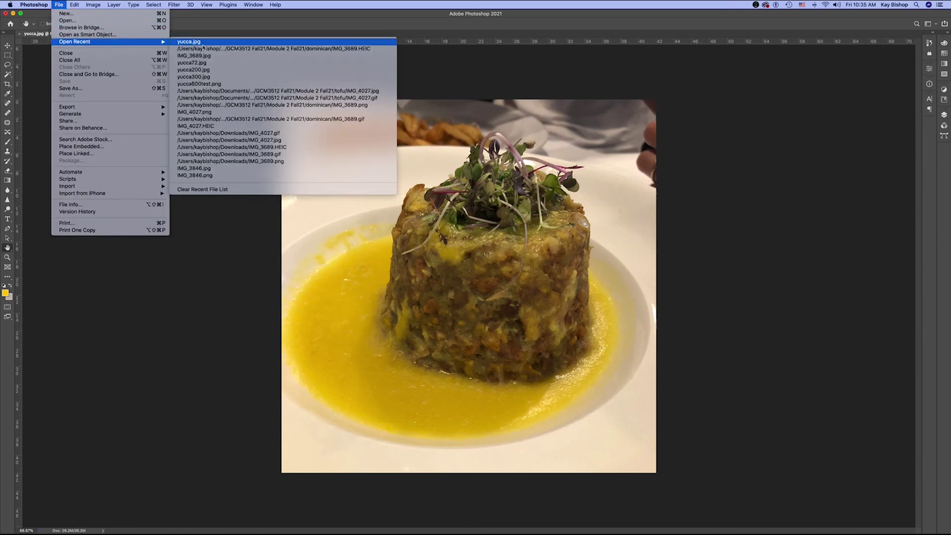
{"action": "key", "text": "super+o"}
{"action": "left_click", "coordinate": [240, 84]}
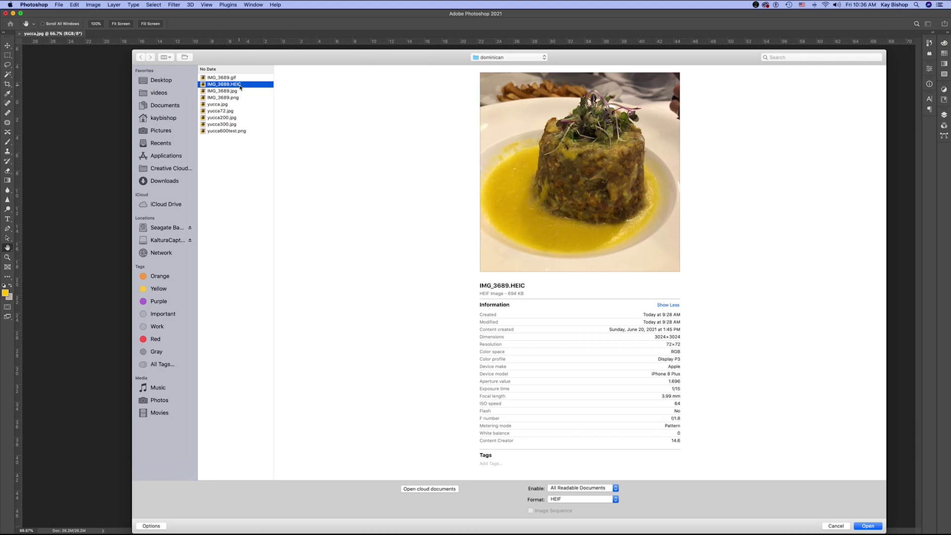
{"action": "double_click", "coordinate": [240, 86]}
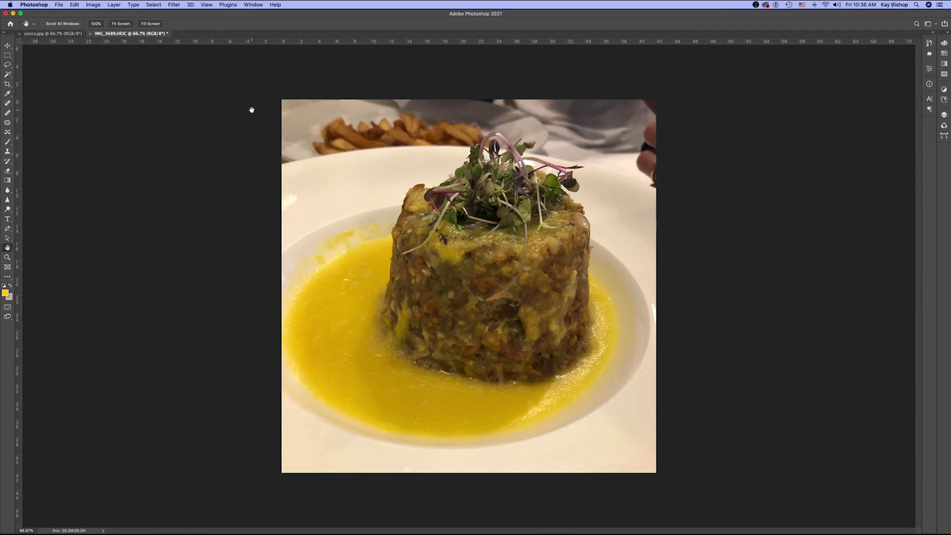
Step: Save the HEIC photo on the computer as yucca.gif in GIF format with the Local (Selective) palette and 256 colors
{"action": "left_click", "coordinate": [59, 6]}
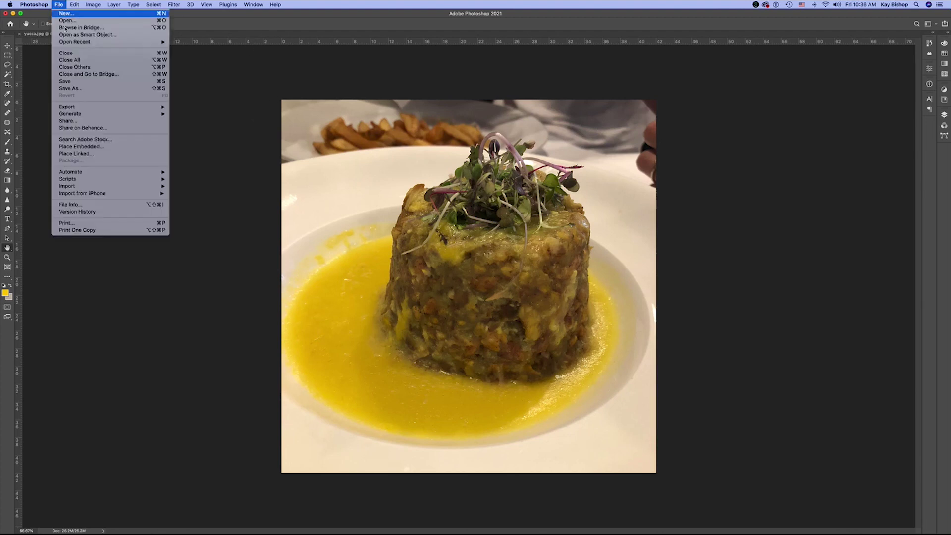
{"action": "left_click", "coordinate": [98, 89]}
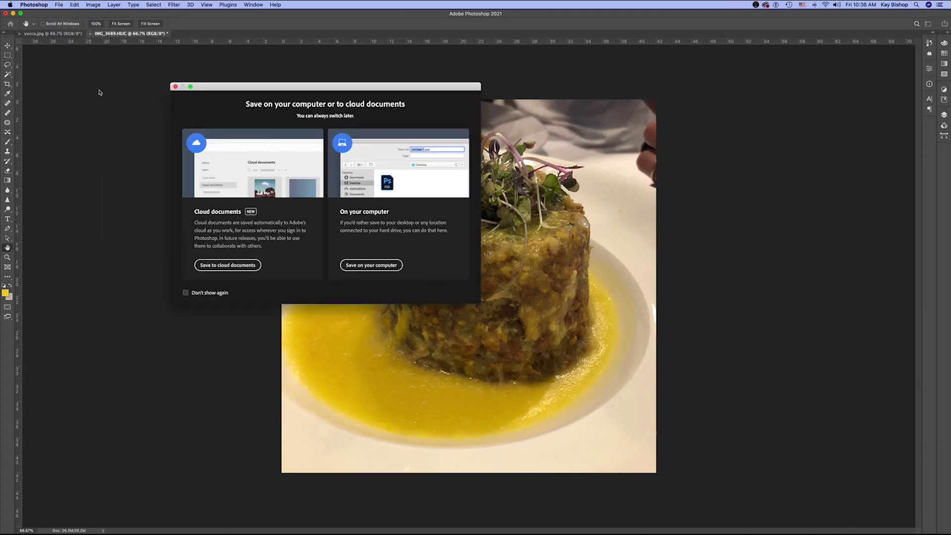
{"action": "left_click", "coordinate": [354, 267]}
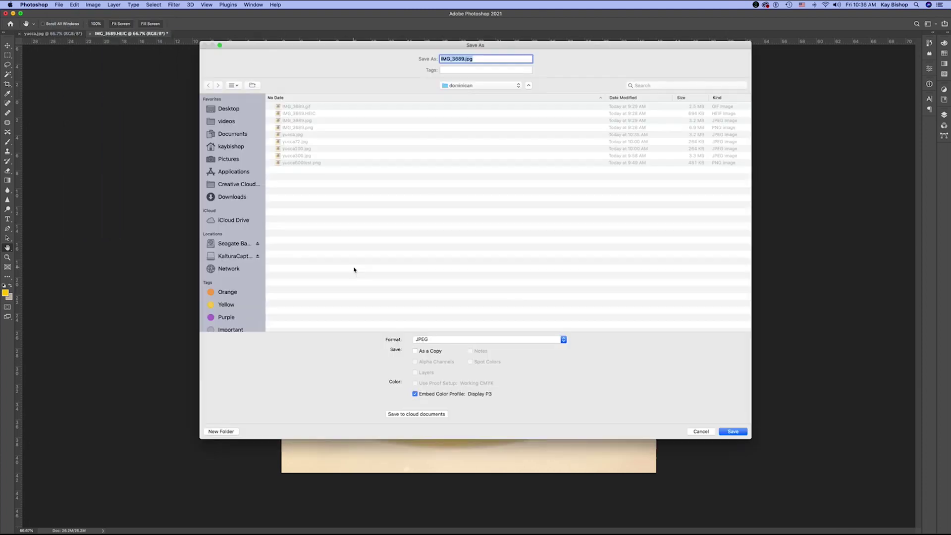
{"action": "left_click", "coordinate": [495, 340]}
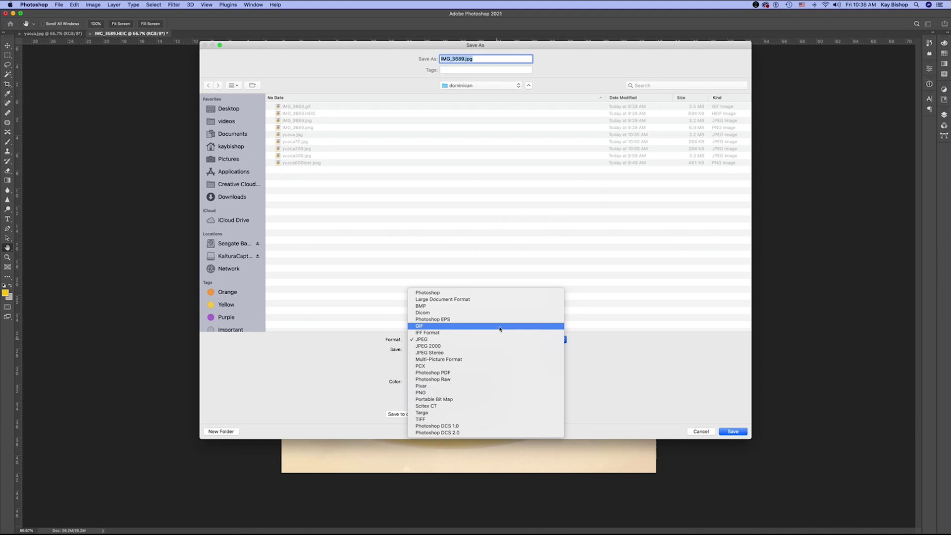
{"action": "left_click", "coordinate": [499, 329]}
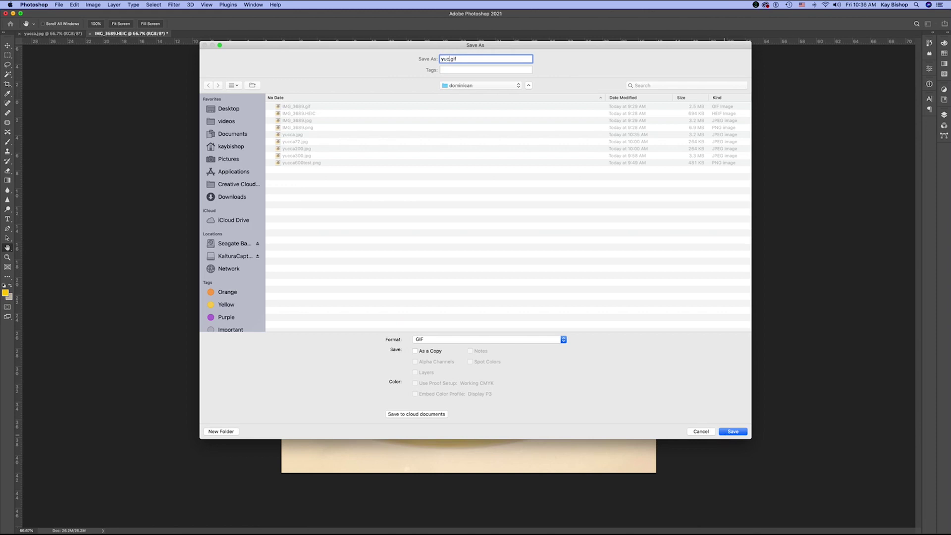
{"action": "key", "text": "Return"}
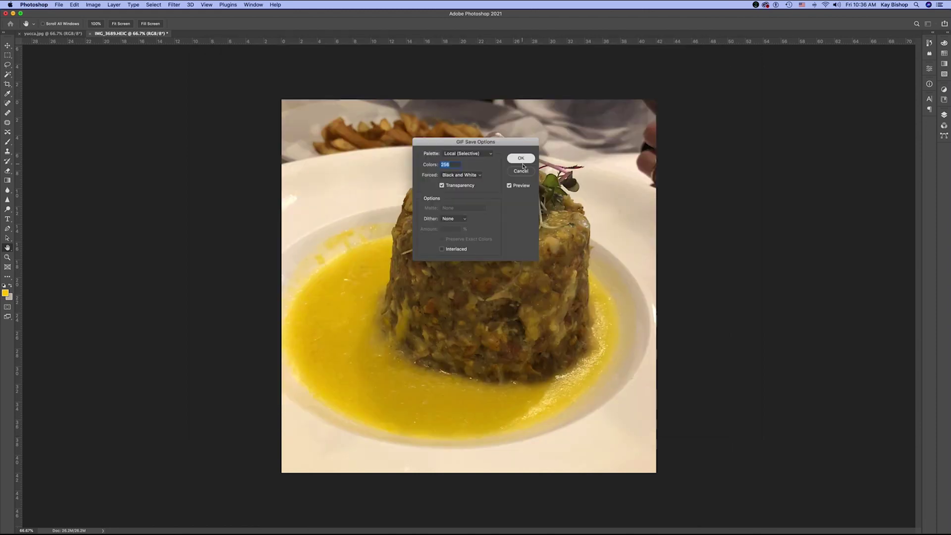
{"action": "left_click", "coordinate": [522, 160]}
Step: Reopen IMG_3689.HEIC from the dominican folder as a source for another format
{"action": "left_click", "coordinate": [59, 5]}
{"action": "mouse_move", "coordinate": [76, 46]}
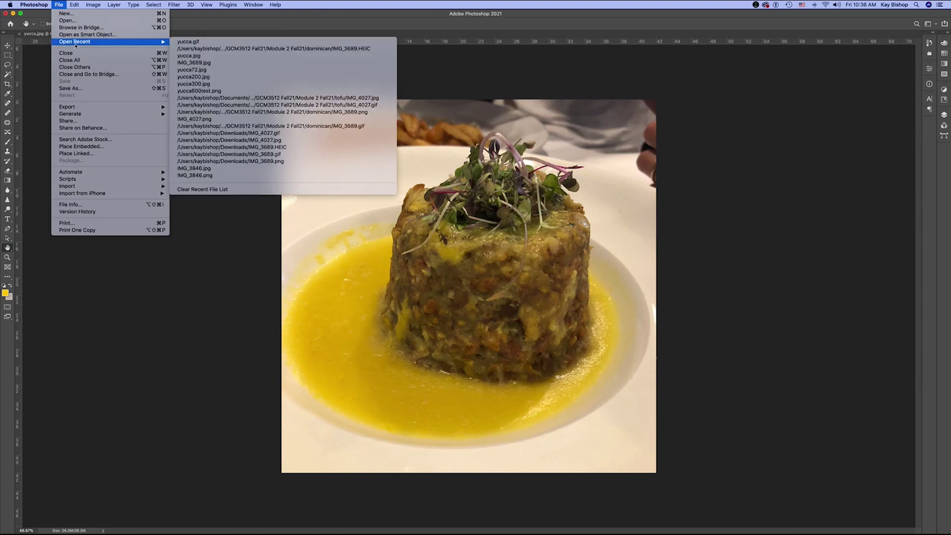
{"action": "left_click", "coordinate": [67, 21]}
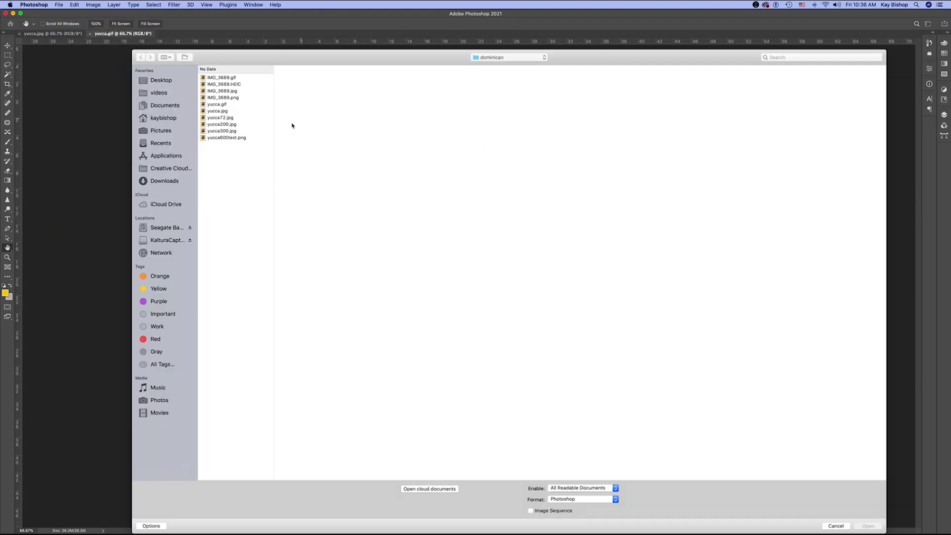
{"action": "double_click", "coordinate": [218, 76]}
Step: Save the HEIC photo on the computer as yucca.png in PNG format
{"action": "left_click", "coordinate": [60, 7]}
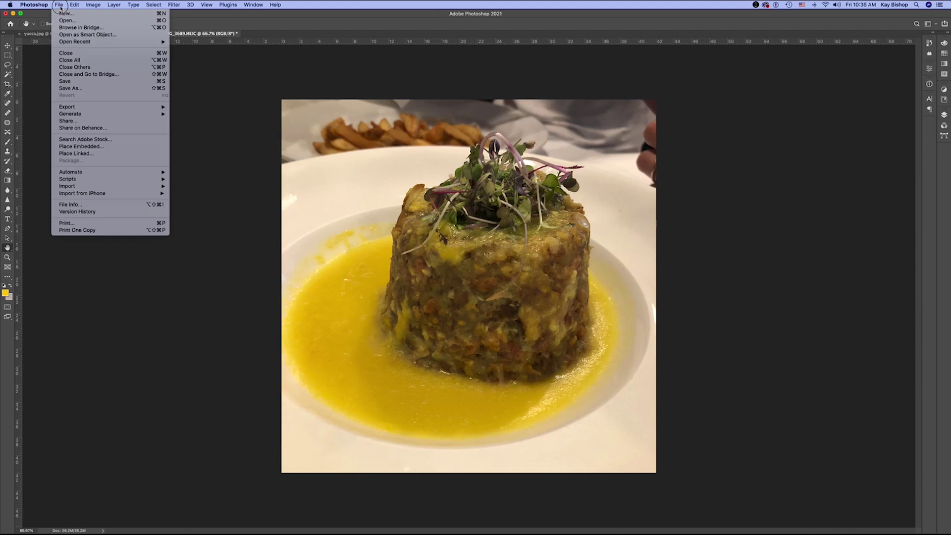
{"action": "left_click", "coordinate": [93, 89]}
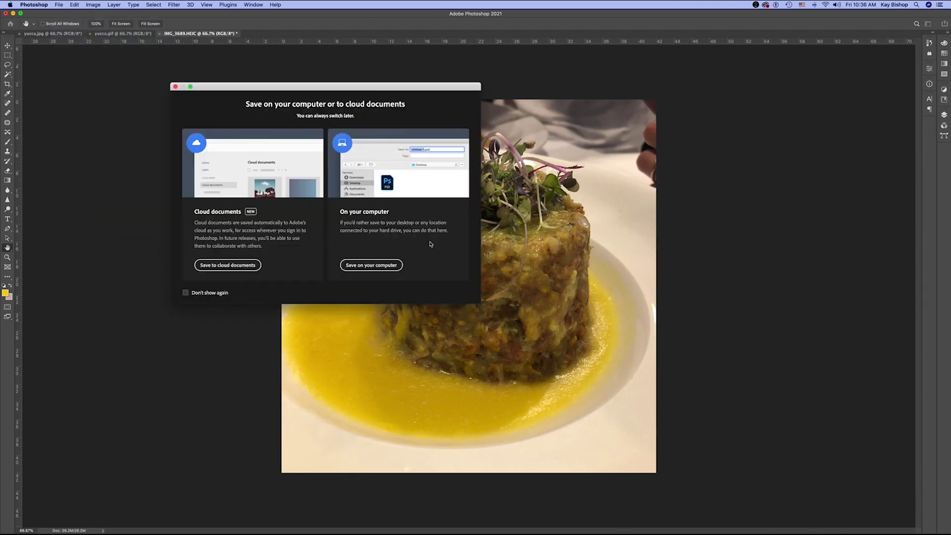
{"action": "left_click", "coordinate": [391, 266]}
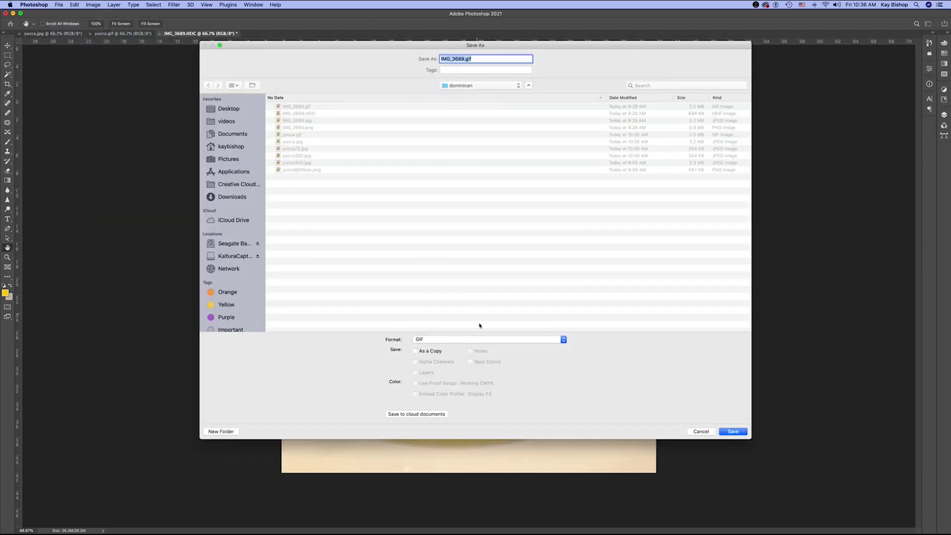
{"action": "left_click", "coordinate": [480, 339]}
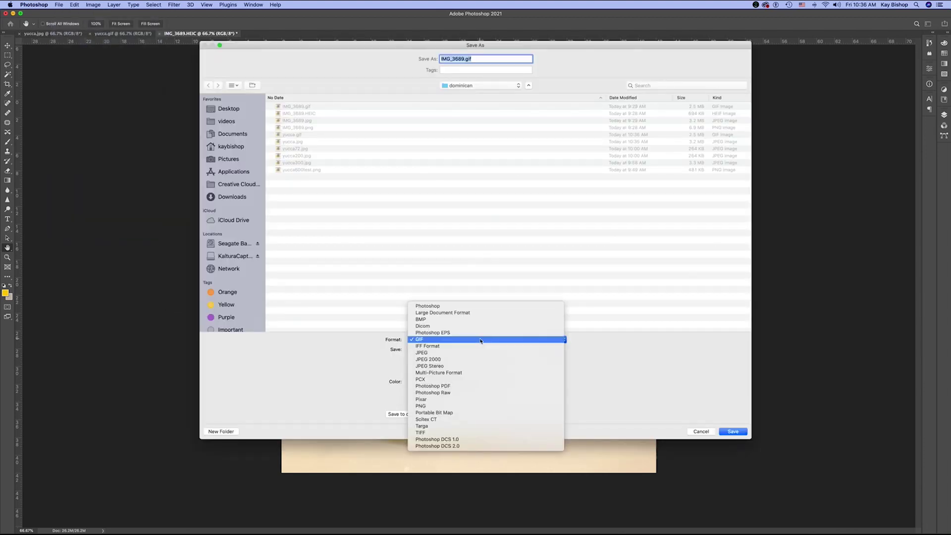
{"action": "left_click", "coordinate": [484, 406]}
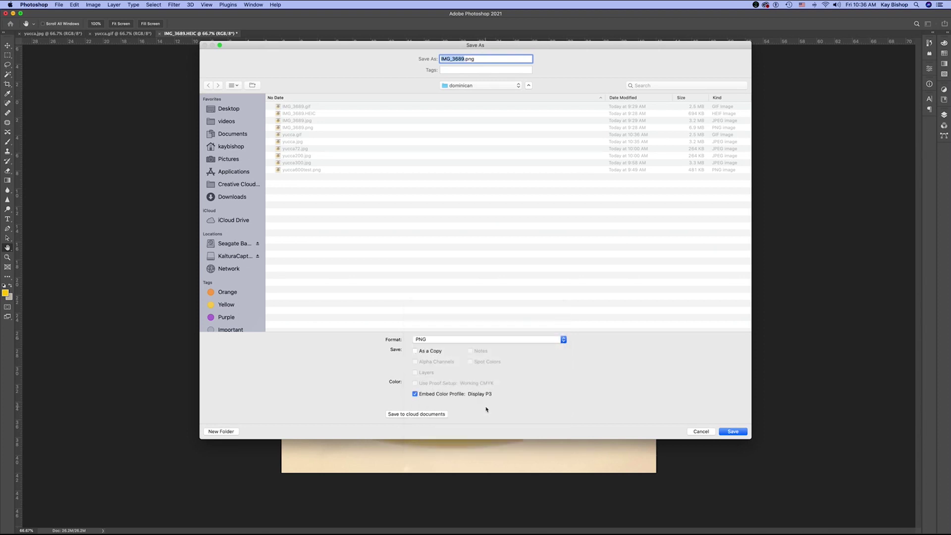
{"action": "type", "text": "yucca"}
{"action": "key", "text": "Return"}
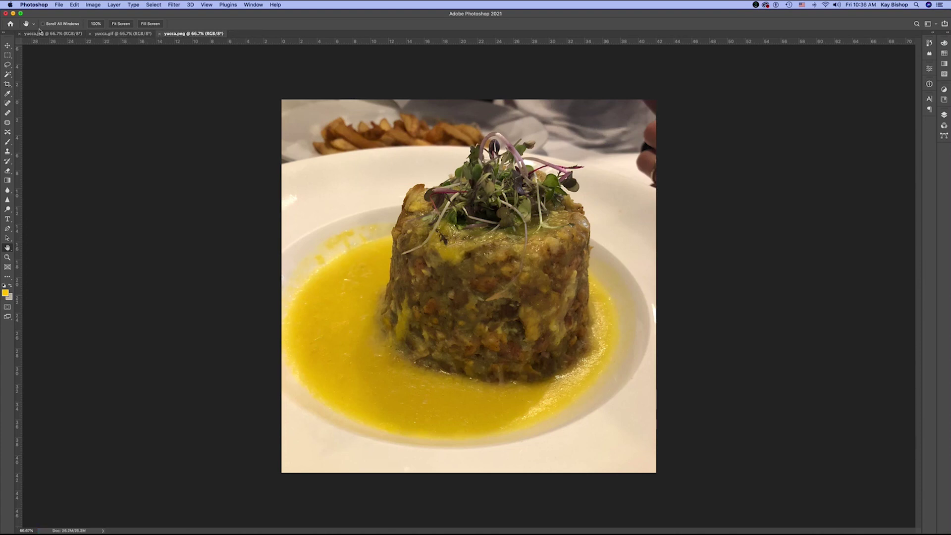
Step: Arrange the yucca PNG, GIF and JPG documents 3-up vertically and zoom all of them to fill their windows
{"action": "left_click", "coordinate": [254, 5]}
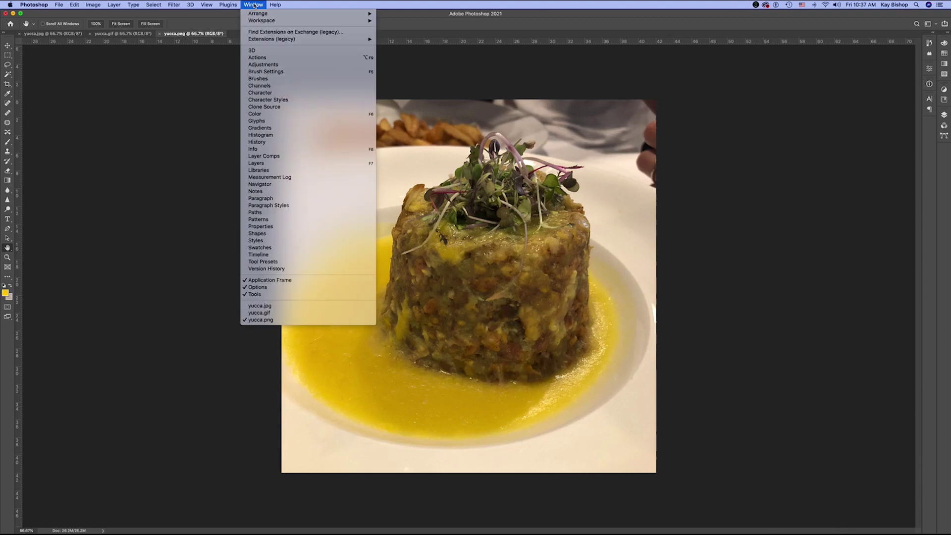
{"action": "mouse_move", "coordinate": [259, 14]}
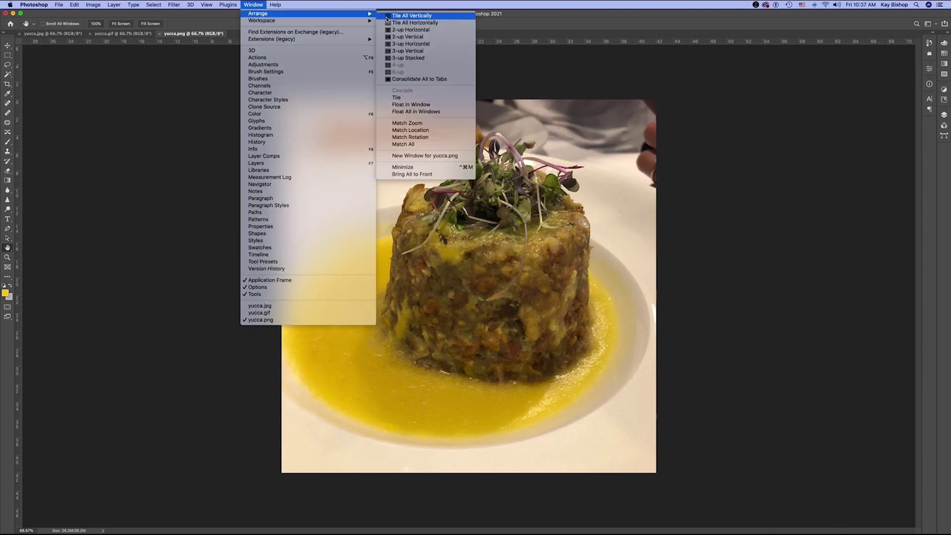
{"action": "left_click", "coordinate": [416, 52]}
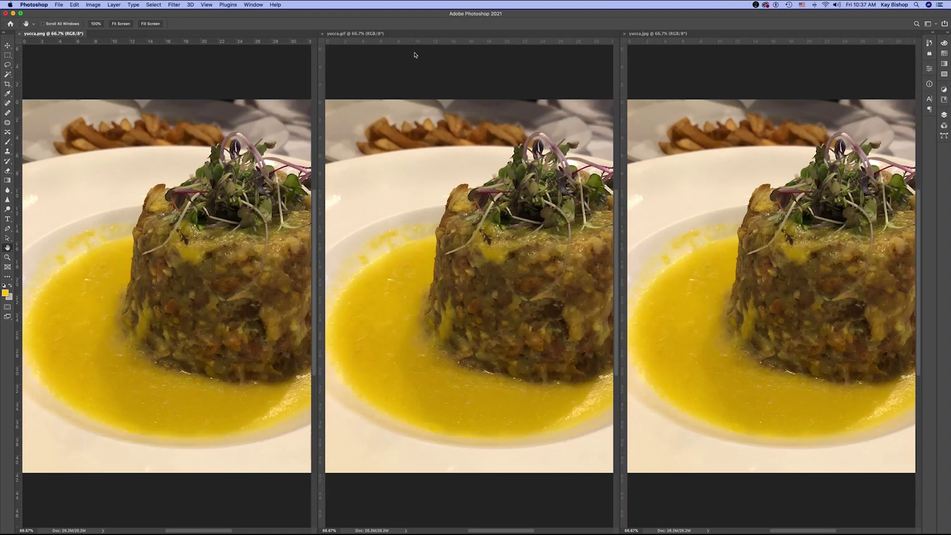
{"action": "scroll", "coordinate": [415, 55], "scroll_direction": "down", "scroll_amount": 10}
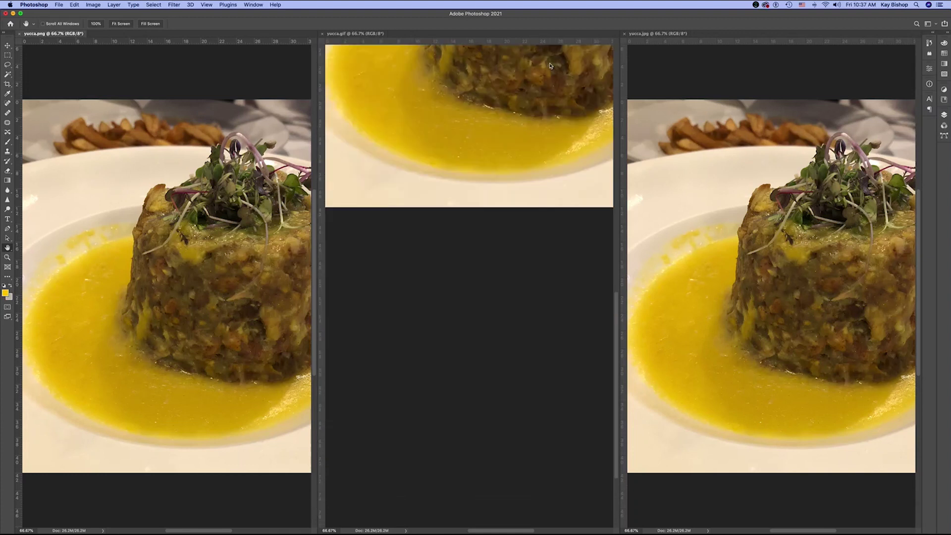
{"action": "left_click", "coordinate": [150, 23], "text": "shift"}
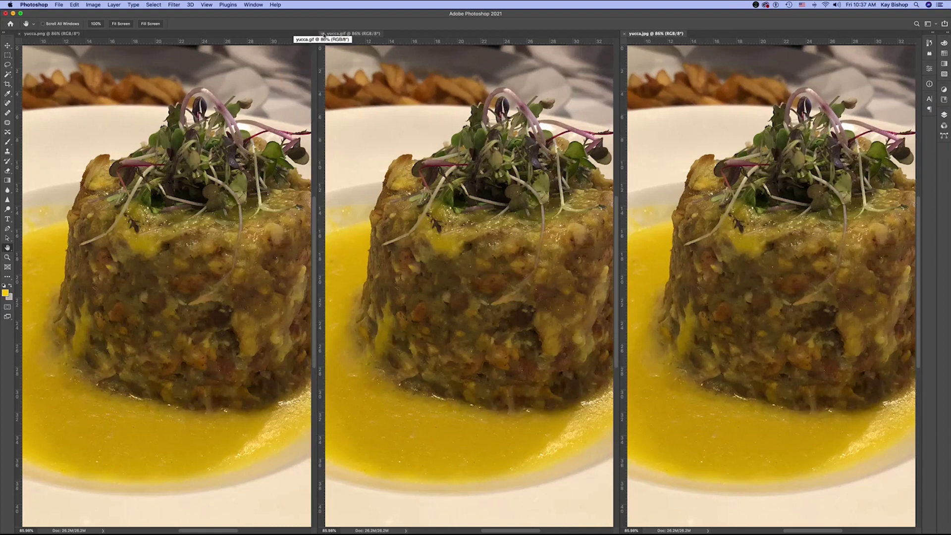
Step: Turn off resampling in yucca.jpg's image size settings and set its resolution to 600 pixels/inch
{"action": "left_click", "coordinate": [91, 5]}
{"action": "left_click", "coordinate": [101, 63]}
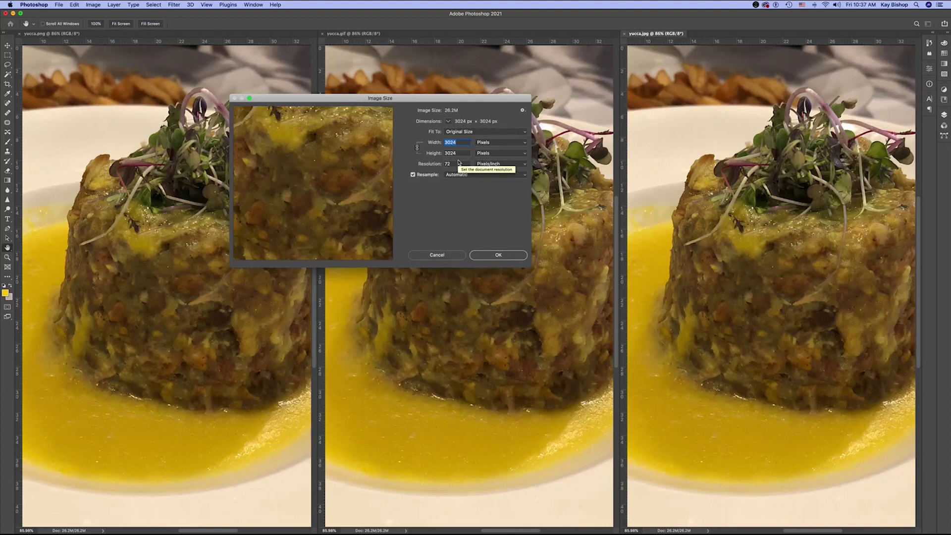
{"action": "left_click", "coordinate": [413, 175]}
{"action": "left_click", "coordinate": [417, 162]}
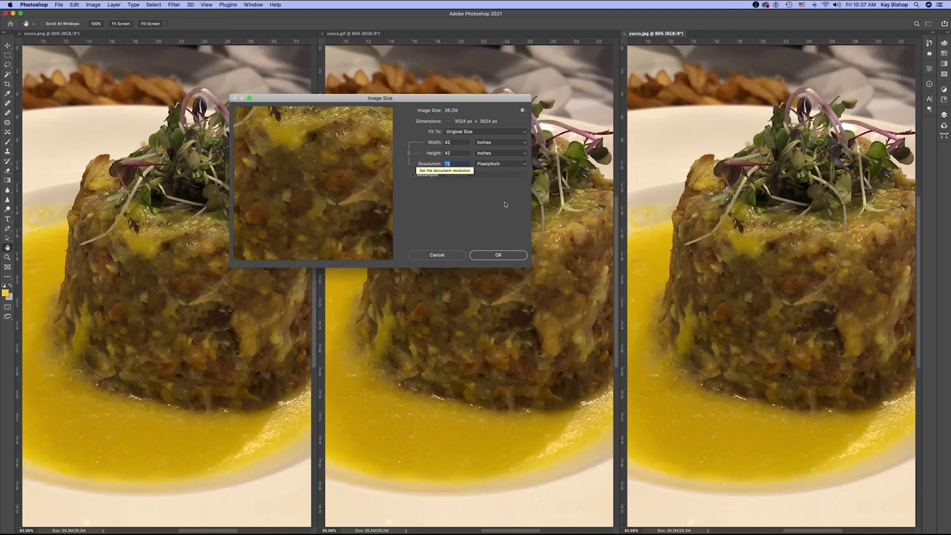
{"action": "type", "text": "600"}
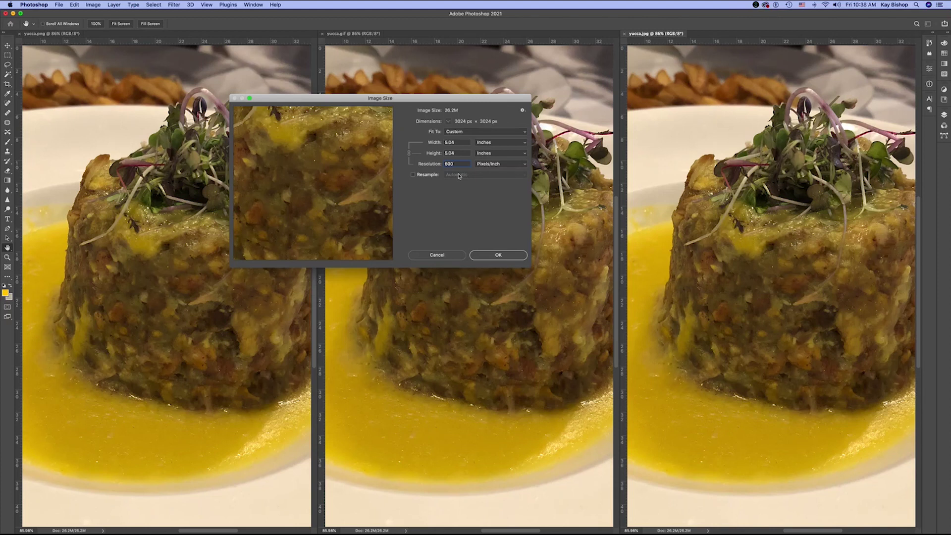
Step: Turn resampling back on in the image size settings and switch the dimension units to pixels
{"action": "left_click", "coordinate": [479, 143]}
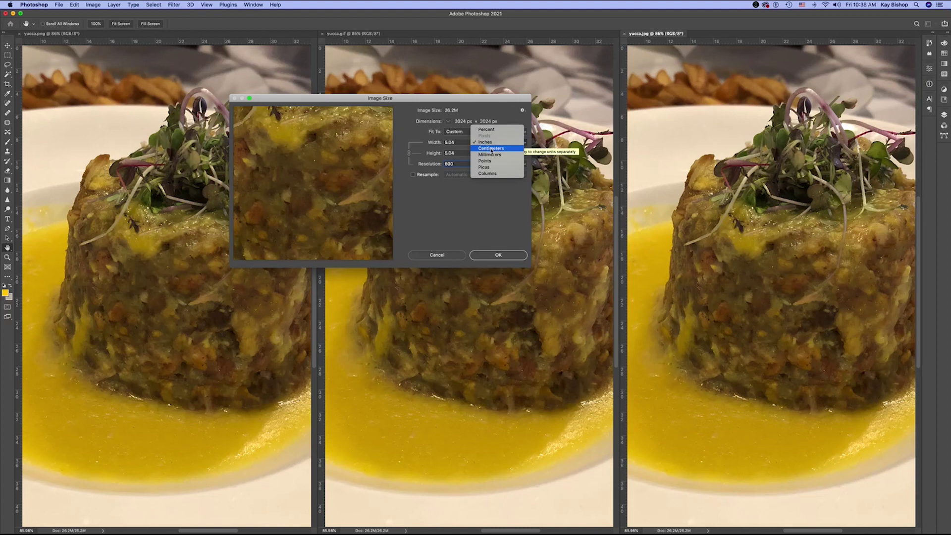
{"action": "left_click", "coordinate": [413, 173]}
{"action": "left_click", "coordinate": [413, 174]}
{"action": "left_click", "coordinate": [509, 145]}
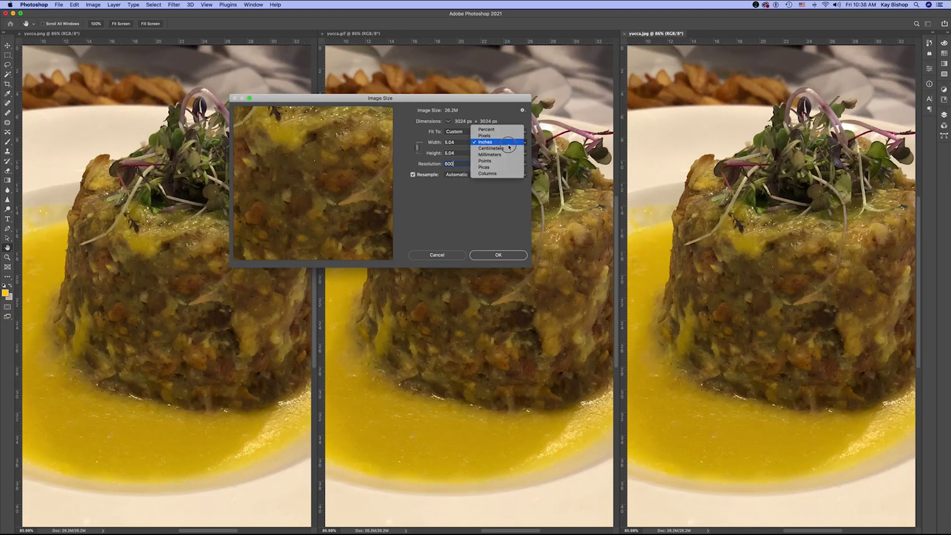
{"action": "left_click", "coordinate": [510, 136]}
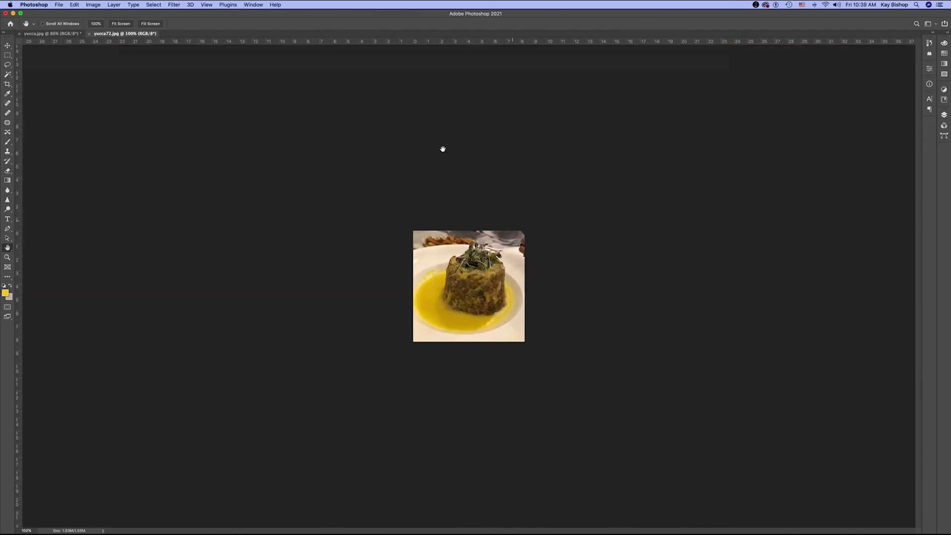
Step: Arrange yucca72.jpg and yucca.jpg 2-up vertically, and zoom yucca72.jpg to 300% and yucca.jpg to 66.7% to compare them
{"action": "left_click", "coordinate": [251, 4]}
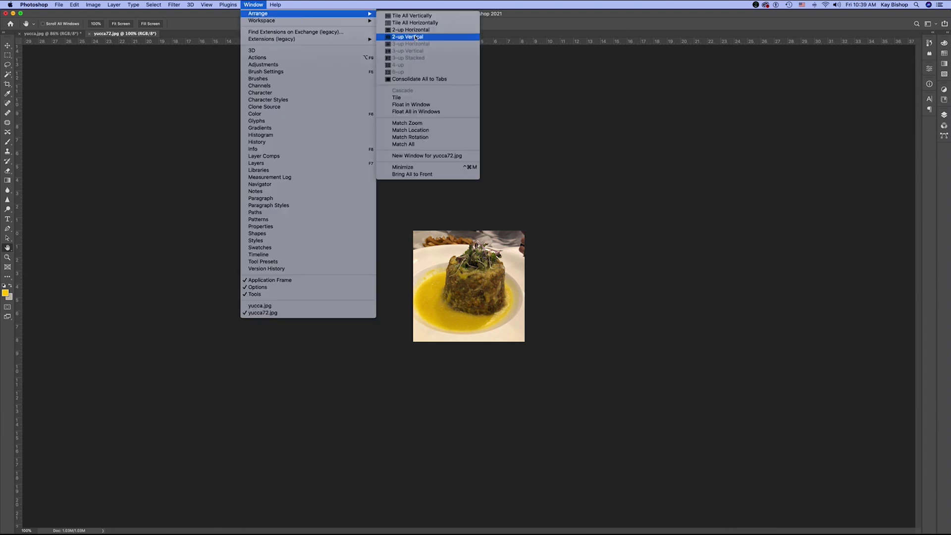
{"action": "left_click", "coordinate": [420, 34]}
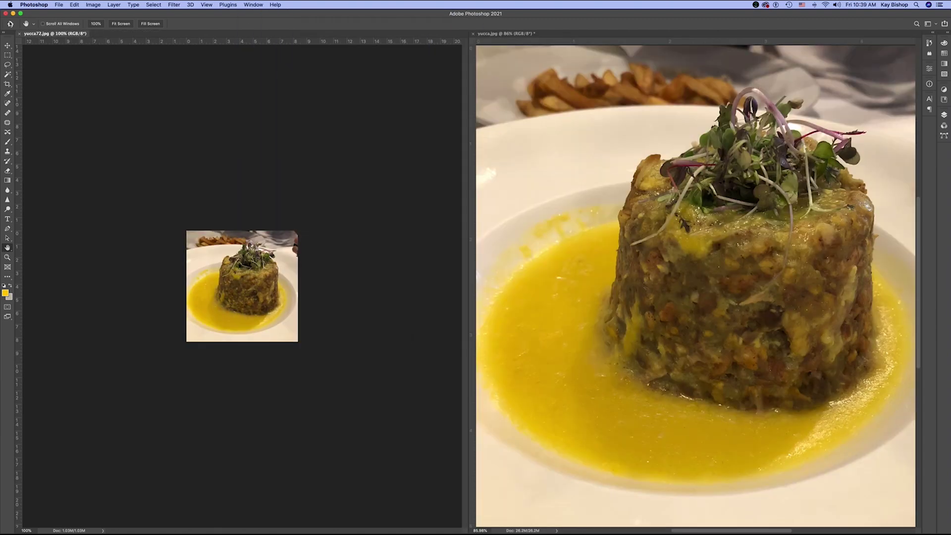
{"action": "key", "text": "super+equal"}
{"action": "left_click", "coordinate": [554, 158]}
{"action": "key", "text": "super+minus"}
{"action": "key", "text": "super+minus"}
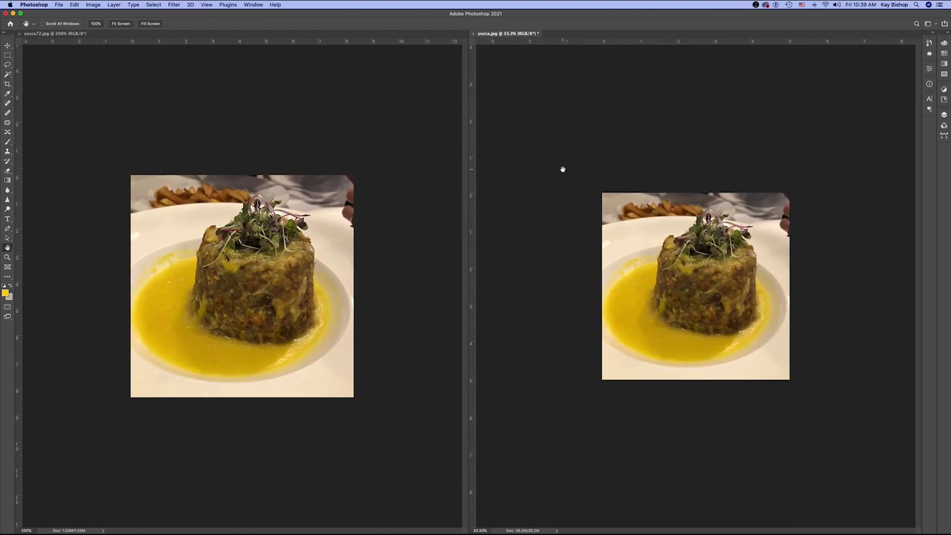
{"action": "left_click", "coordinate": [301, 183]}
{"action": "key", "text": "super+equal"}
{"action": "key", "text": "super+minus"}
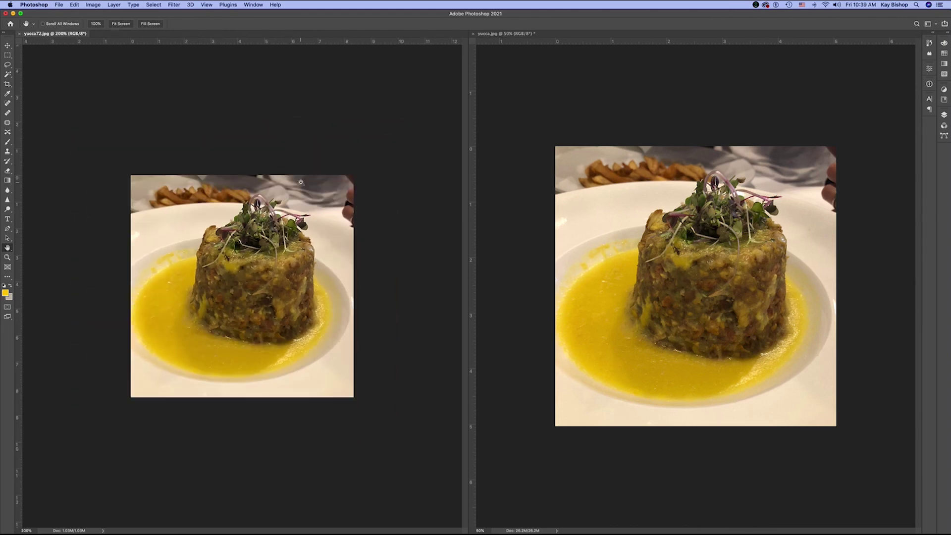
{"action": "key", "text": "super+equal"}
{"action": "left_click", "coordinate": [590, 231]}
{"action": "key", "text": "super+equal"}
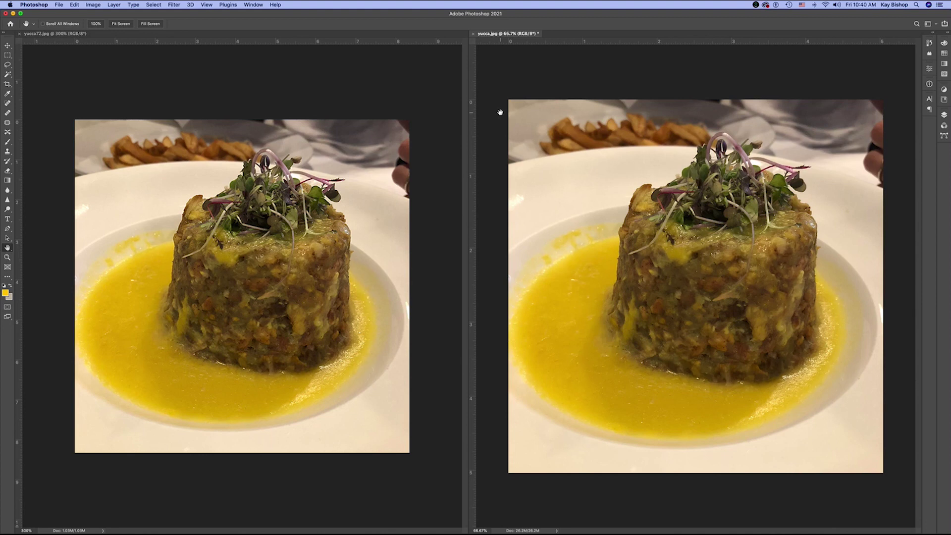
Step: Close yucca.jpg and minimize the Photoshop and browser windows to reach the desktop
{"action": "left_click", "coordinate": [473, 34]}
{"action": "left_click", "coordinate": [451, 169]}
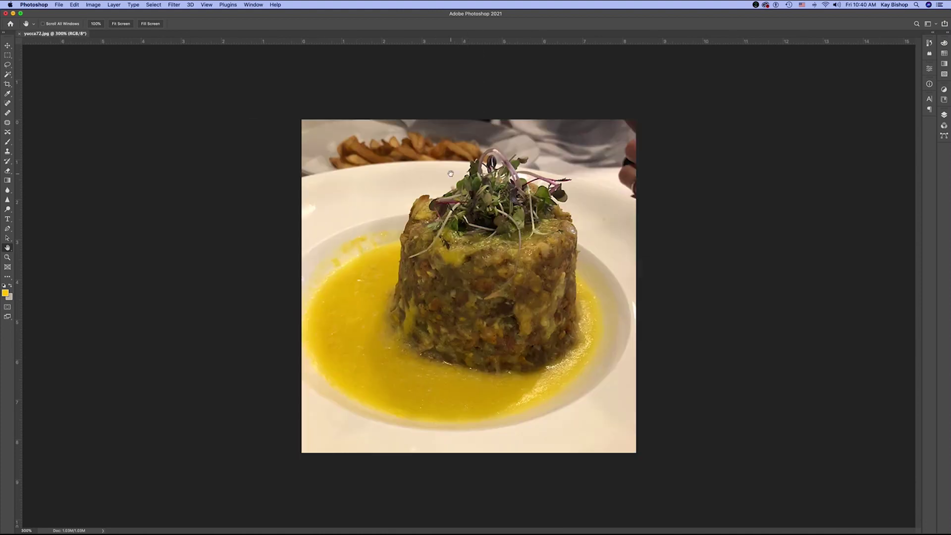
{"action": "left_click", "coordinate": [13, 13]}
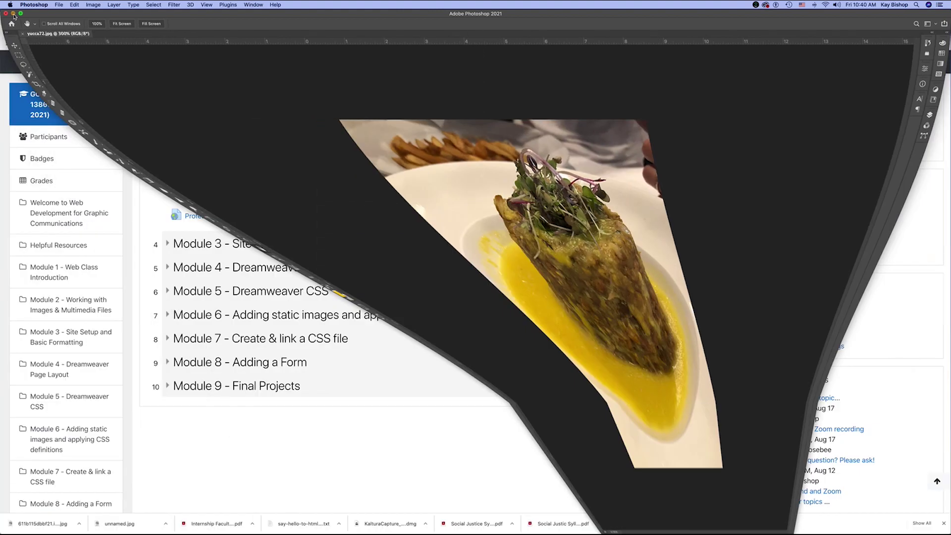
{"action": "left_click", "coordinate": [15, 19]}
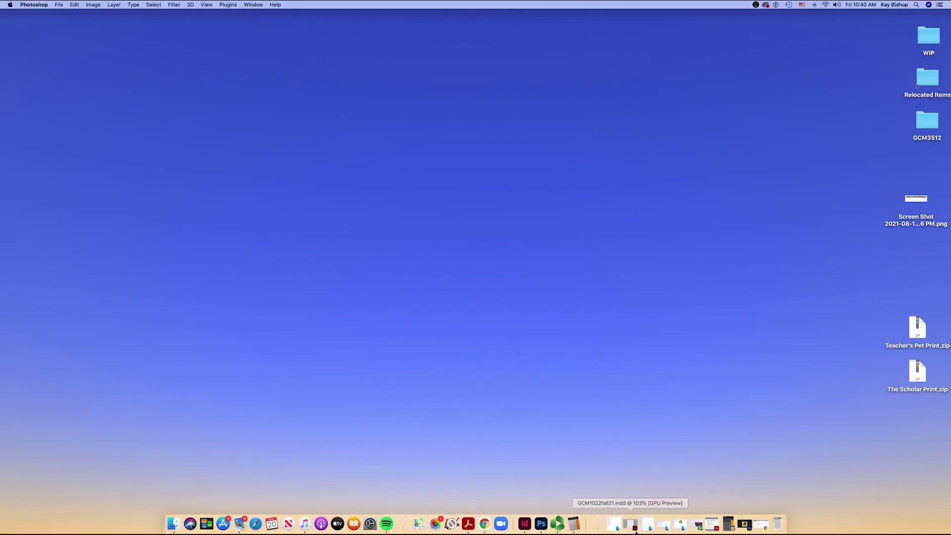
Step: Bring up the dominican folder in Finder and compare the file information of yucca600.jpg and yucca72.jpg
{"action": "left_click", "coordinate": [665, 525]}
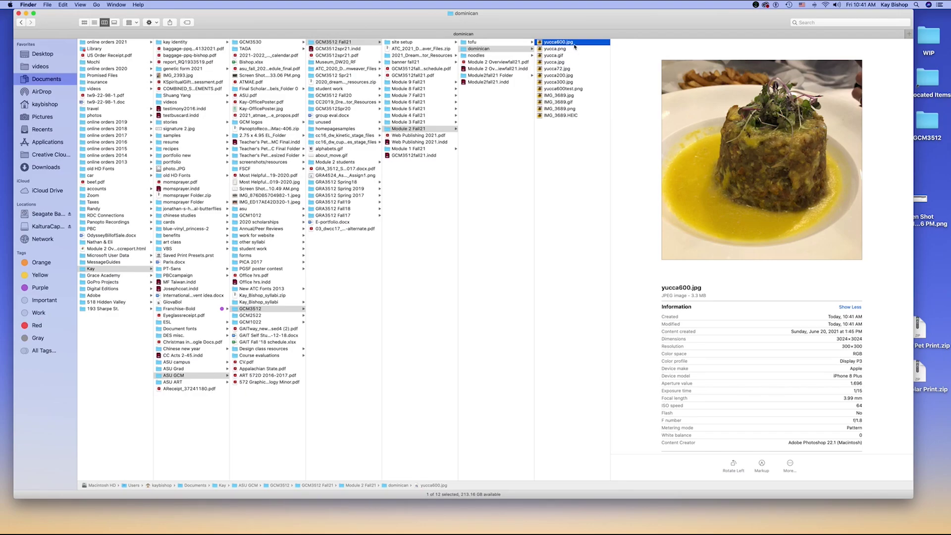
{"action": "left_click", "coordinate": [575, 69]}
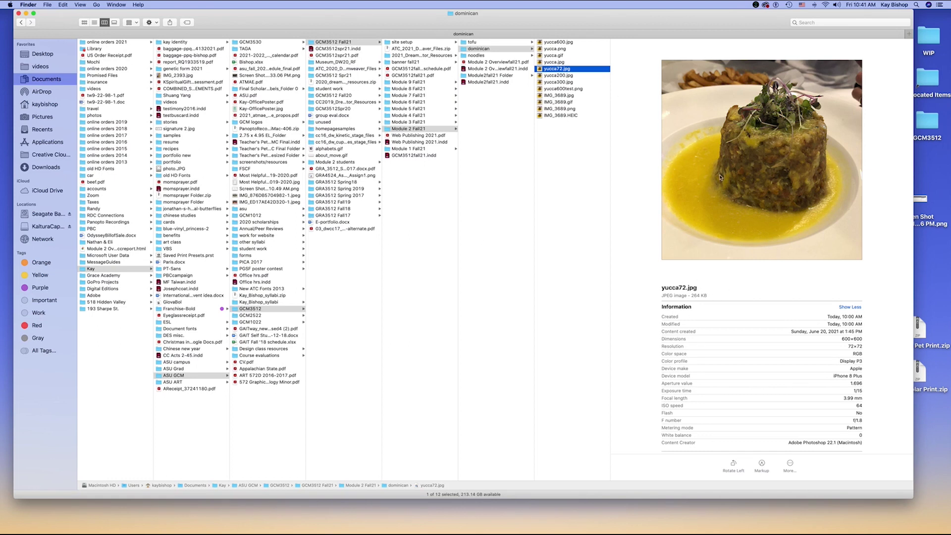
{"action": "left_click", "coordinate": [560, 44]}
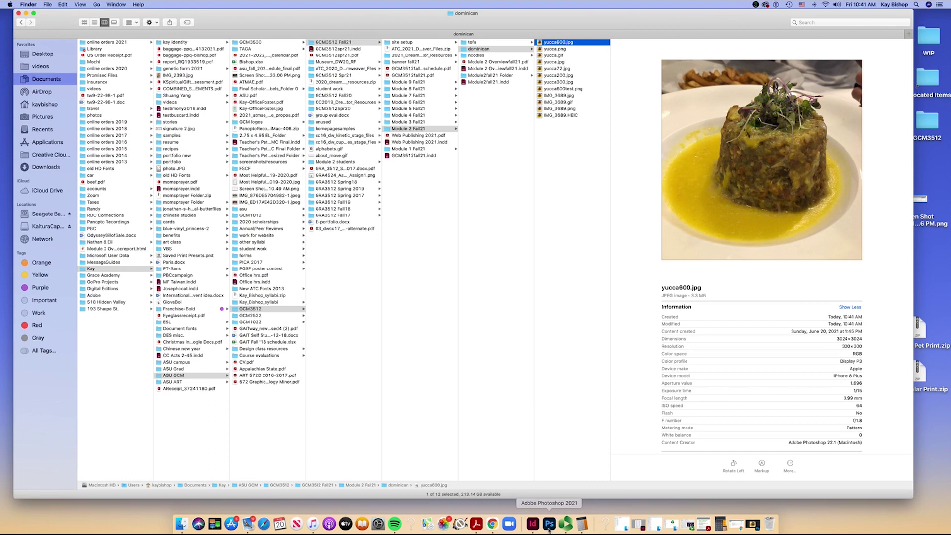
Step: Switch back to Photoshop and arrange yucca600.jpg and yucca72.jpg 2-up vertically for comparison
{"action": "left_click", "coordinate": [548, 528]}
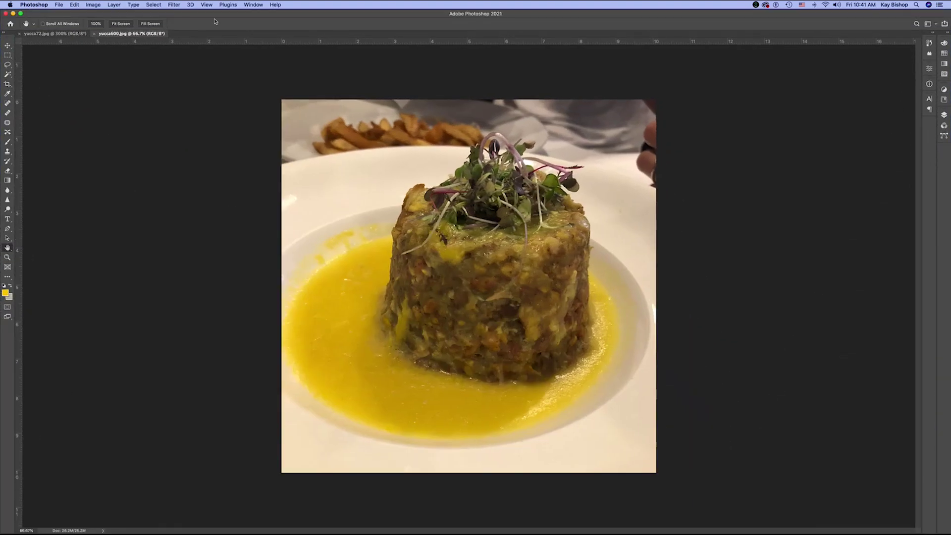
{"action": "left_click", "coordinate": [254, 5]}
{"action": "mouse_move", "coordinate": [263, 15]}
{"action": "left_click", "coordinate": [416, 41]}
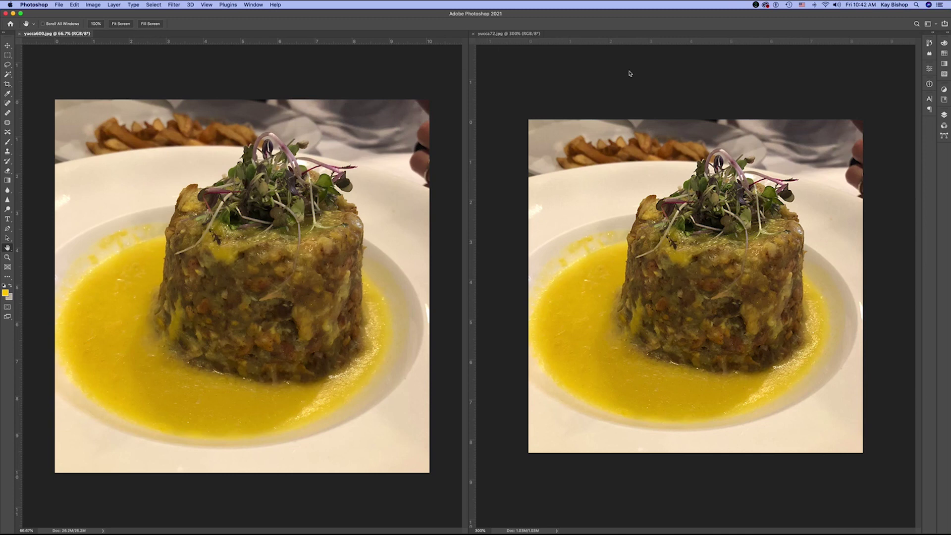
Step: Close yucca600.jpg and yucca72.jpg, and open yucca.gif, yucca.jpg and yucca.png together from the dominican folder
{"action": "left_click", "coordinate": [19, 34]}
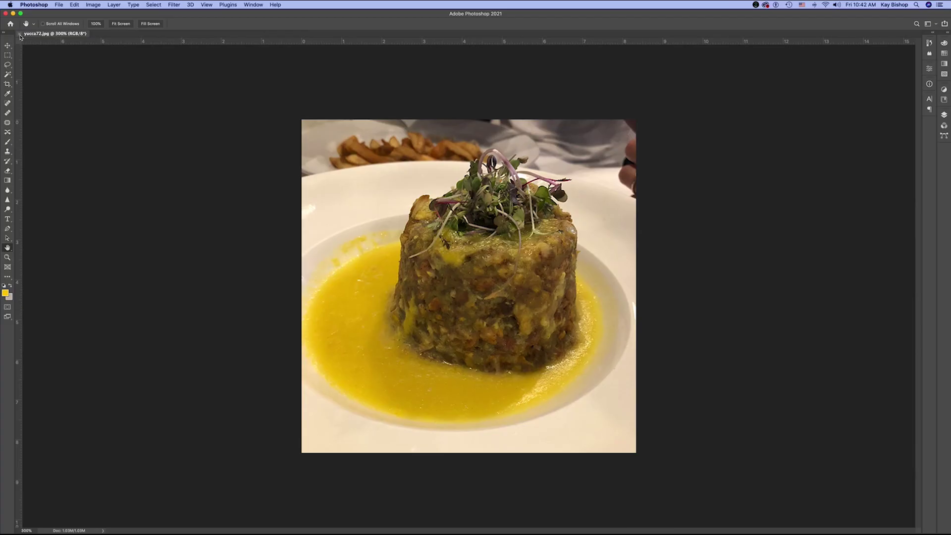
{"action": "left_click", "coordinate": [19, 34]}
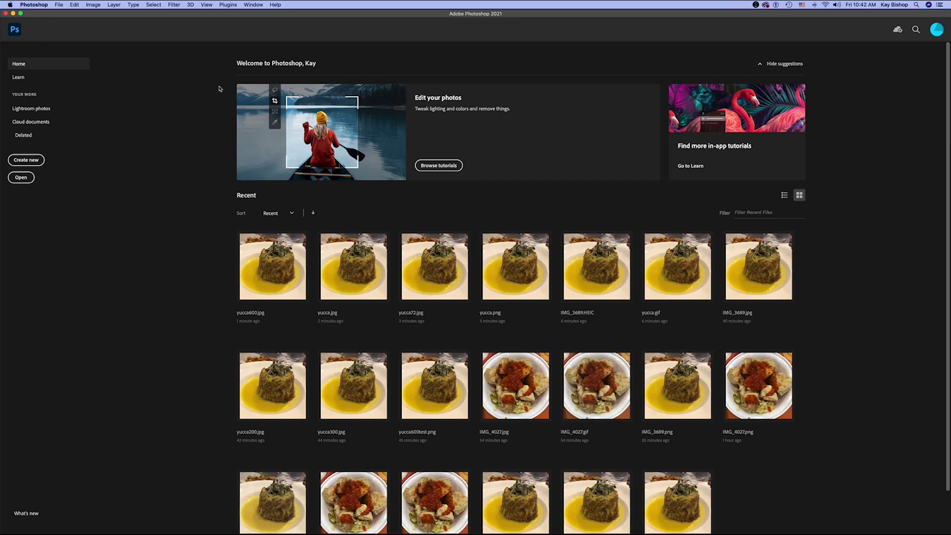
{"action": "key", "text": "super+o"}
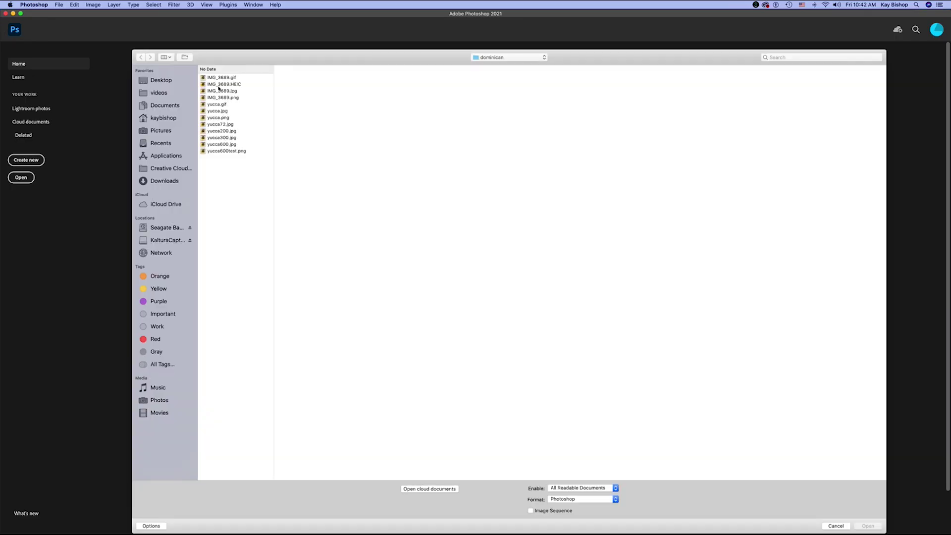
{"action": "left_click", "coordinate": [238, 105]}
{"action": "left_click", "coordinate": [244, 118], "text": "shift"}
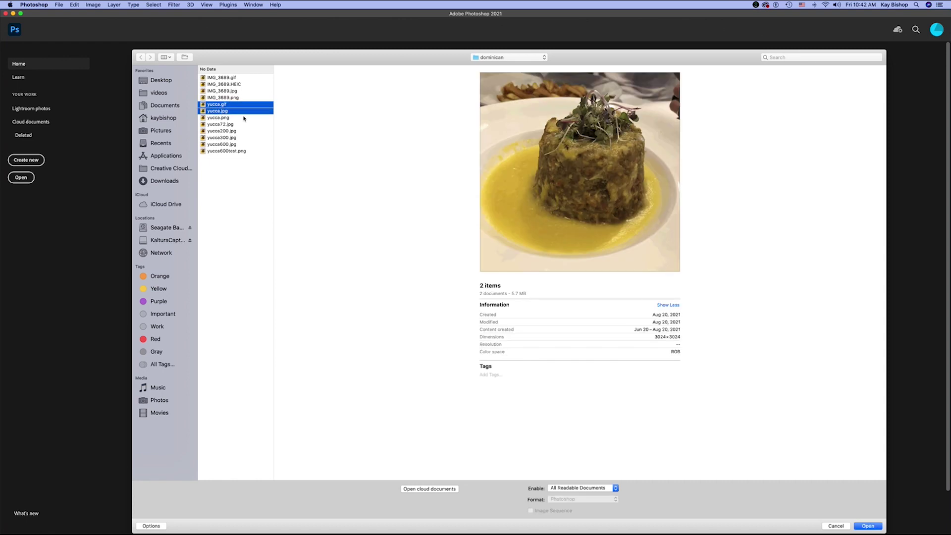
{"action": "key", "text": "Return"}
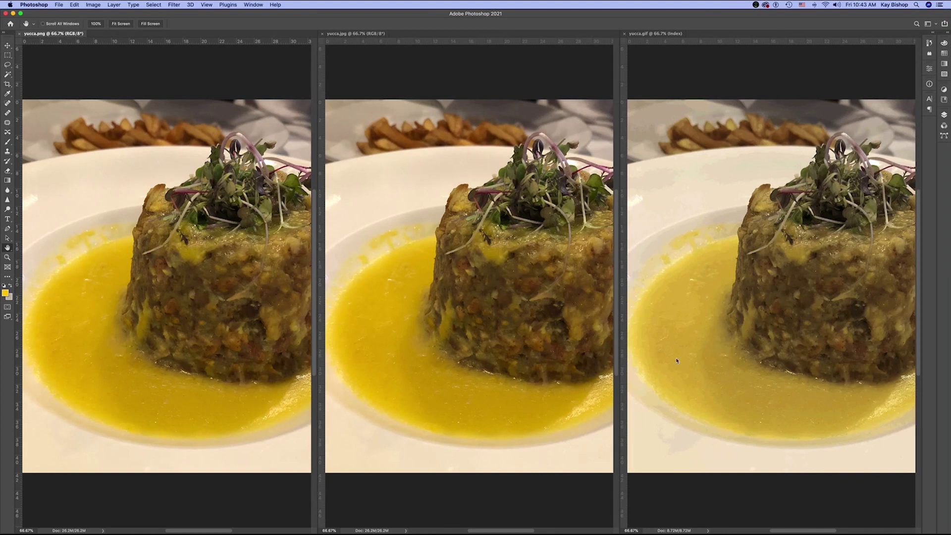
Step: Zoom yucca.gif, yucca.jpg and yucca.png to 100% and pan them to the same sauce area to compare colors
{"action": "left_click", "coordinate": [695, 367]}
{"action": "key", "text": "z"}
{"action": "left_click", "coordinate": [703, 370]}
{"action": "key", "text": "h"}
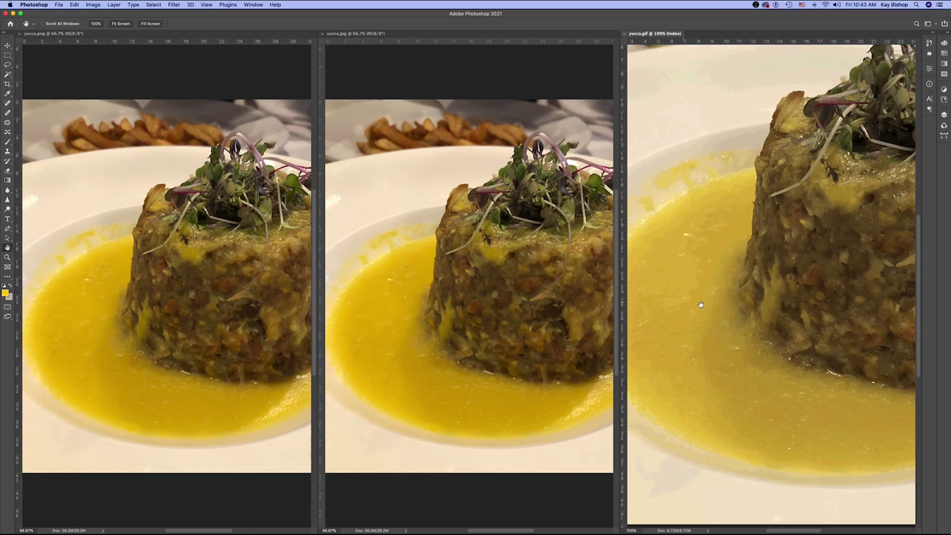
{"action": "left_click", "coordinate": [483, 312], "text": "super"}
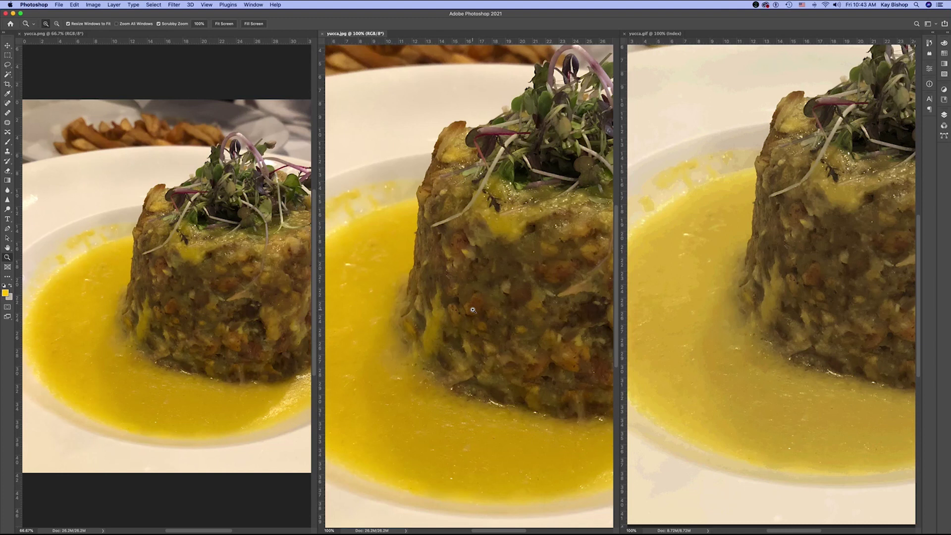
{"action": "left_click_drag", "start_coordinate": [459, 323], "coordinate": [499, 277]}
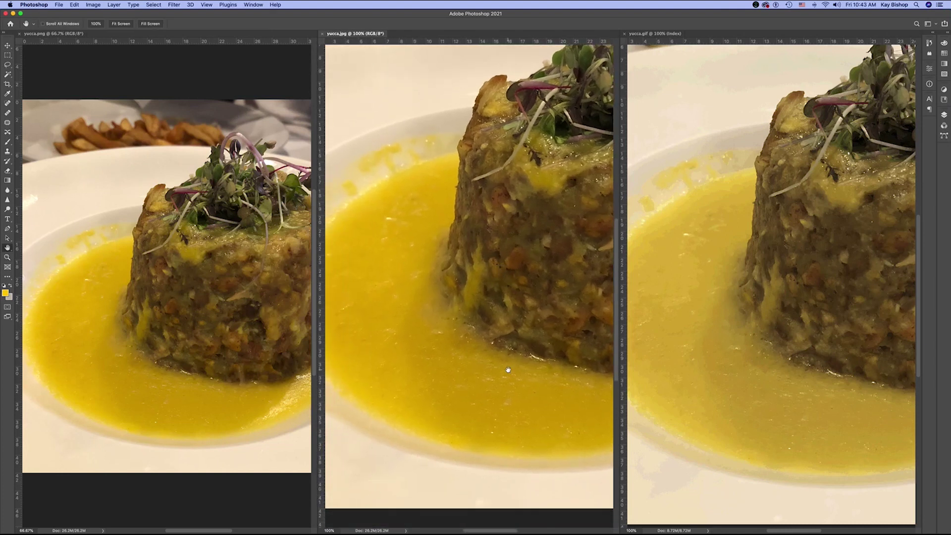
{"action": "left_click", "coordinate": [112, 310]}
{"action": "left_click", "coordinate": [112, 310], "text": "super"}
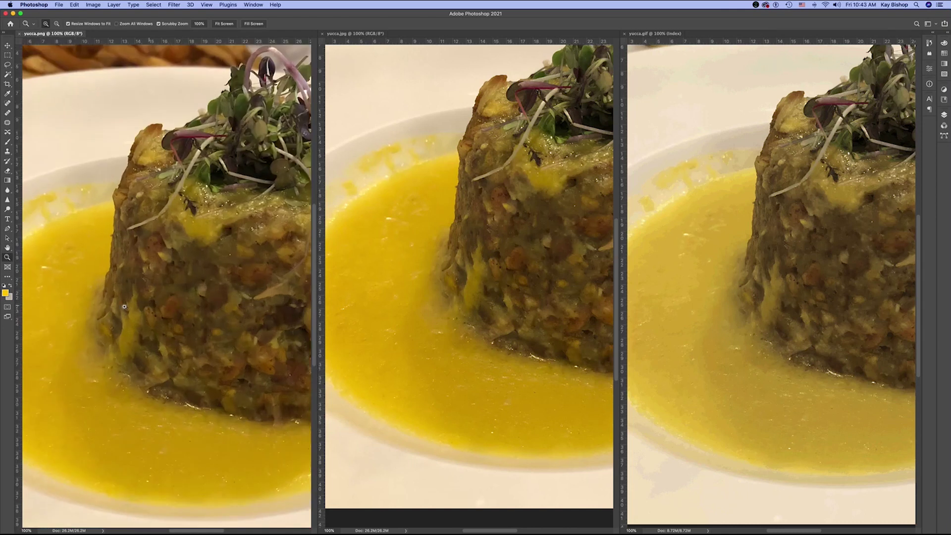
{"action": "left_click_drag", "start_coordinate": [112, 310], "coordinate": [178, 246]}
Step: Zoom the GIF, JPG and PNG documents back out to 66.7%
{"action": "left_click", "coordinate": [704, 246]}
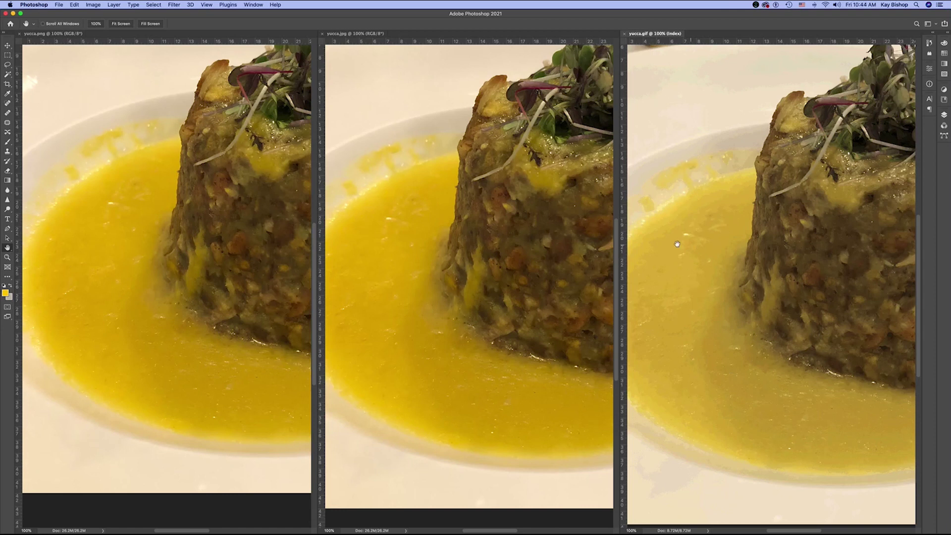
{"action": "left_click_drag", "start_coordinate": [697, 341], "coordinate": [698, 332]}
{"action": "key", "text": "super+minus"}
{"action": "left_click", "coordinate": [520, 281]}
{"action": "key", "text": "super+minus"}
{"action": "left_click", "coordinate": [268, 246]}
{"action": "key", "text": "super+minus"}
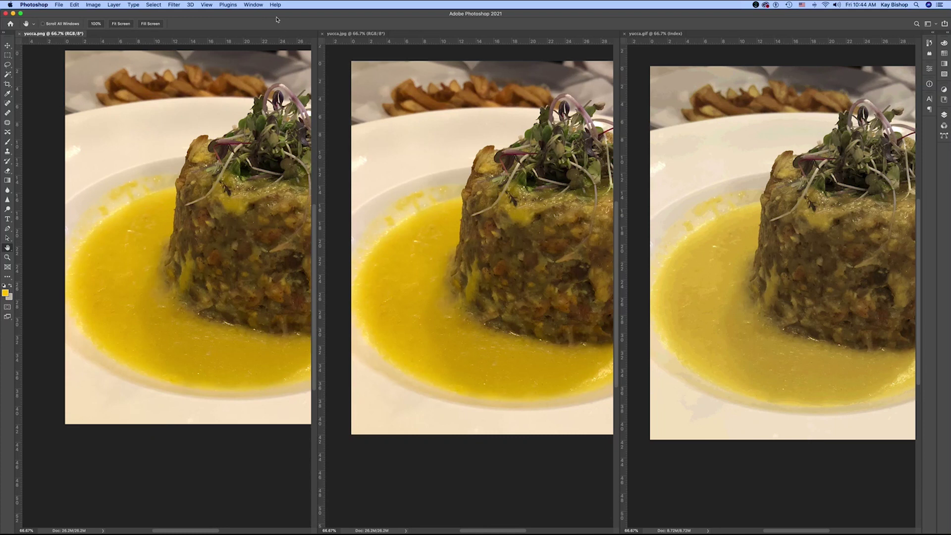
Step: Show the gamut warning on yucca.png, yucca.jpg and yucca.gif to compare their out-of-gamut areas
{"action": "left_click", "coordinate": [206, 5]}
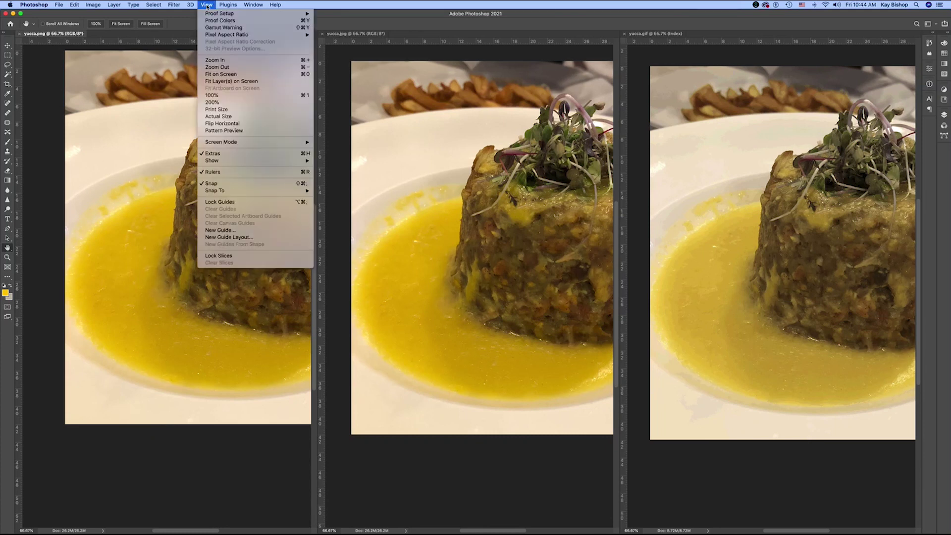
{"action": "left_click", "coordinate": [233, 29]}
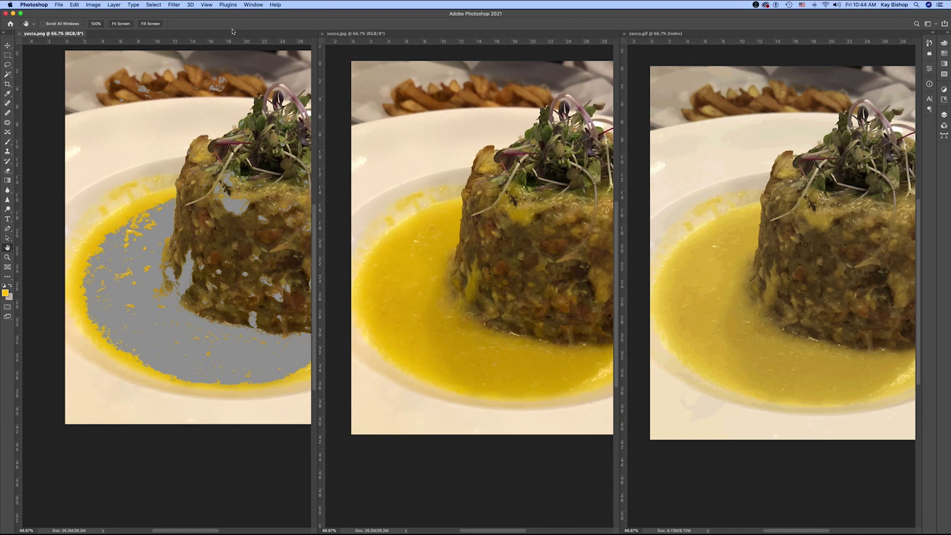
{"action": "left_click", "coordinate": [350, 33]}
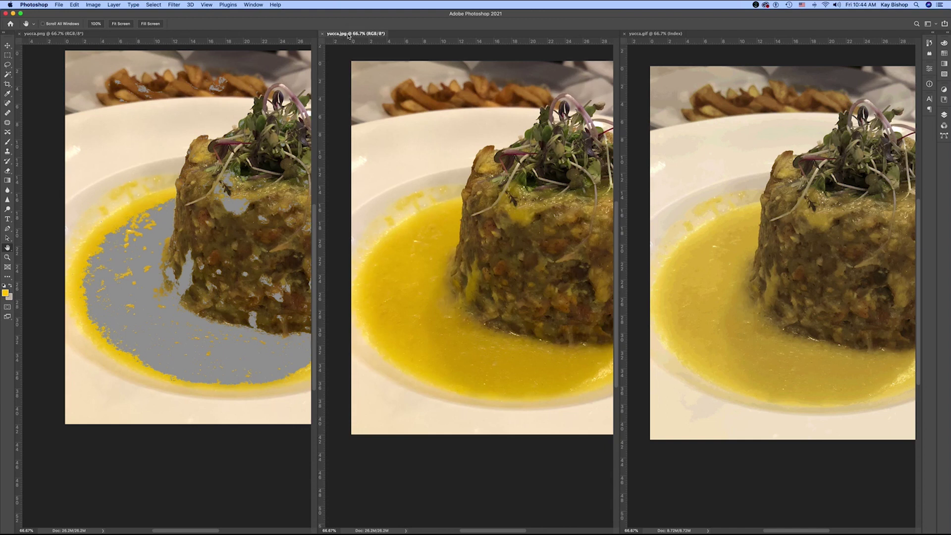
{"action": "left_click", "coordinate": [206, 6]}
{"action": "left_click", "coordinate": [218, 29]}
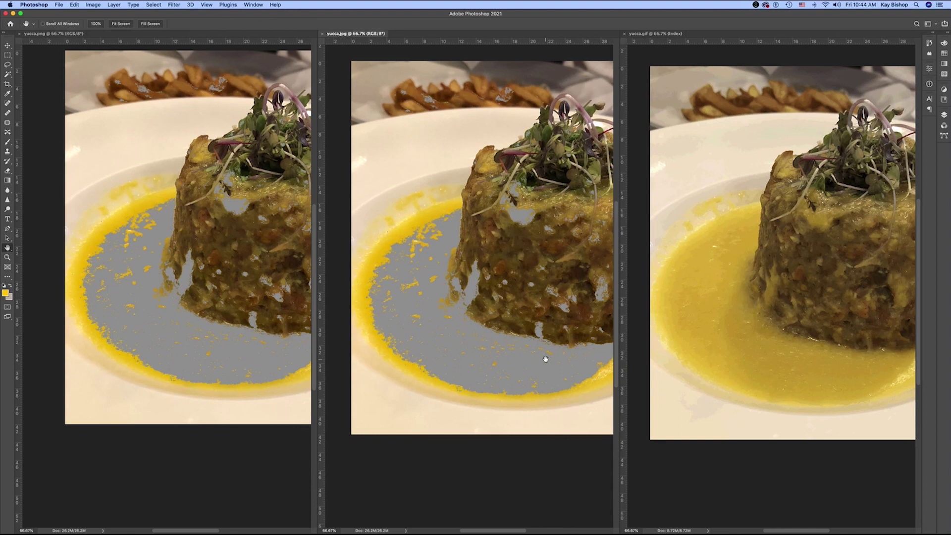
{"action": "left_click", "coordinate": [653, 65]}
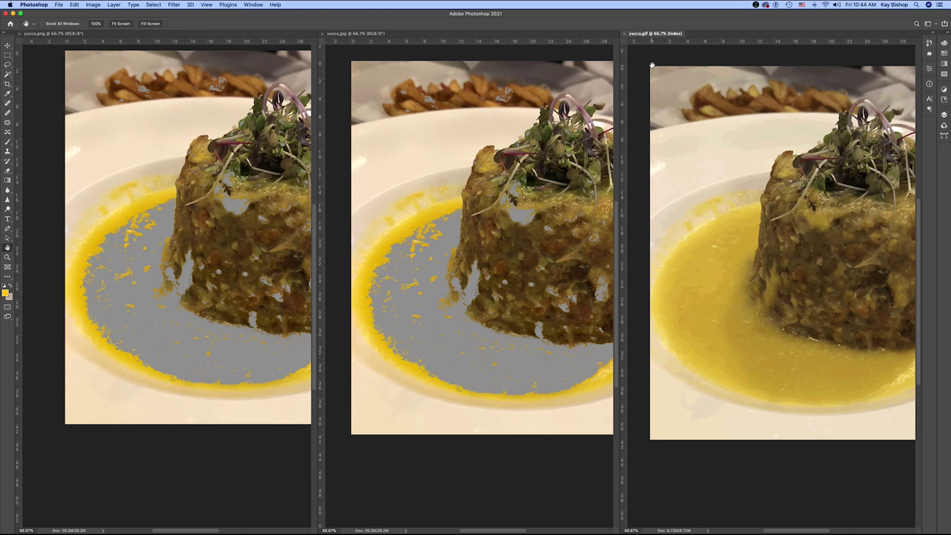
{"action": "left_click", "coordinate": [208, 5]}
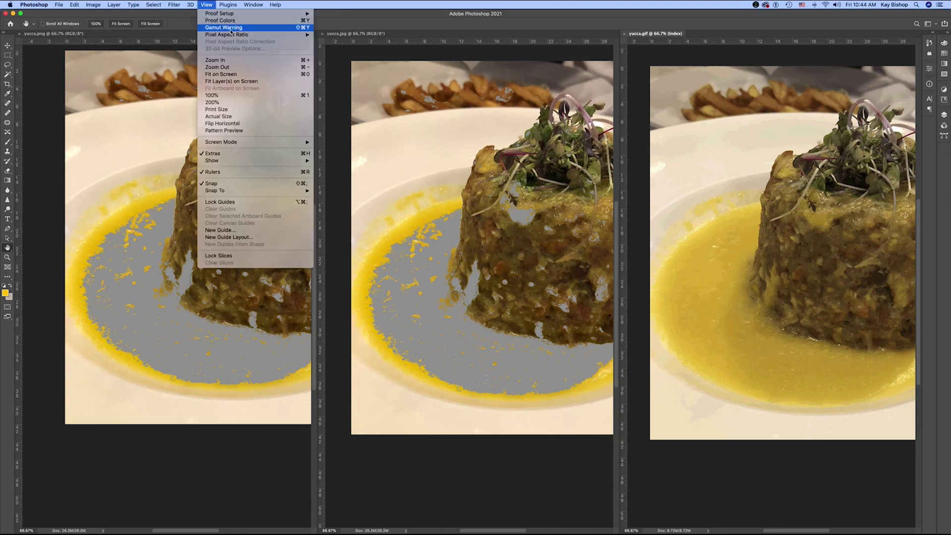
{"action": "left_click", "coordinate": [230, 34]}
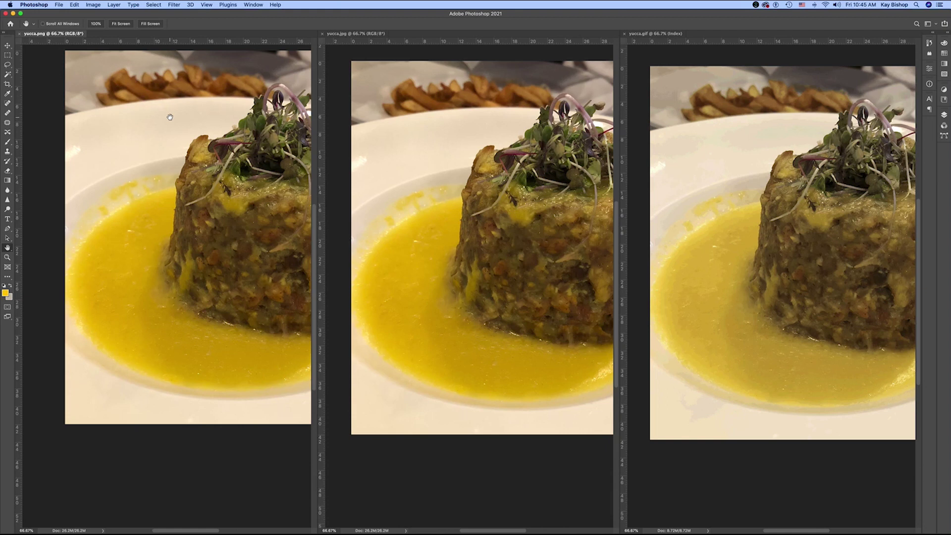
Step: Set yucca.png's resolution to 96 pixels/inch with resampling turned off
{"action": "left_click", "coordinate": [170, 117]}
{"action": "left_click", "coordinate": [93, 5]}
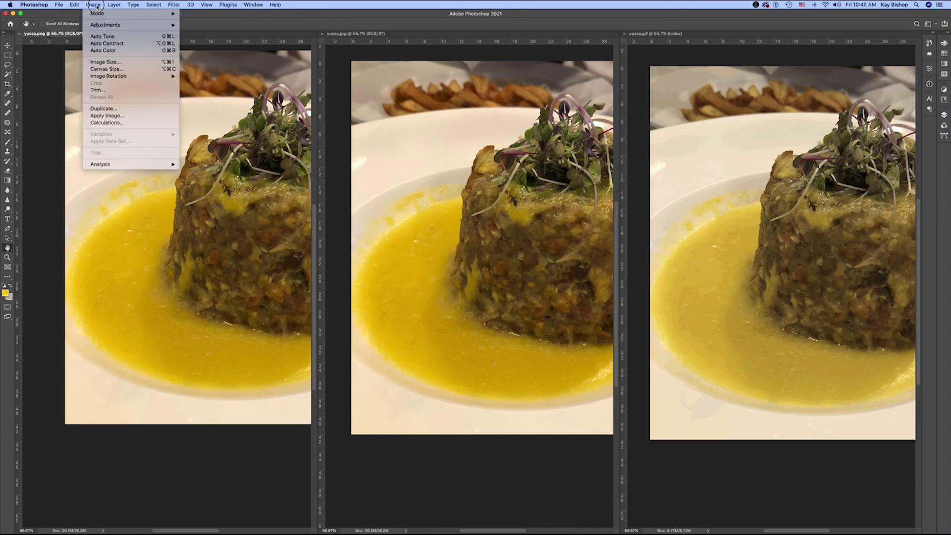
{"action": "left_click", "coordinate": [112, 62]}
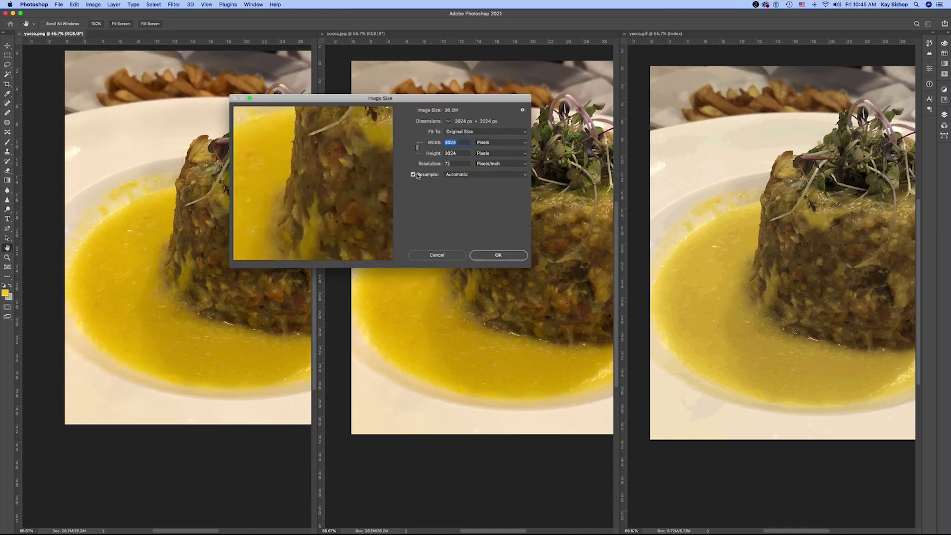
{"action": "left_click", "coordinate": [412, 175]}
{"action": "left_click", "coordinate": [430, 164]}
{"action": "type", "text": "96"}
Step: Turn resampling back on for yucca.png, resize it to 550 x 550 pixels, and view it at 200%
{"action": "left_click", "coordinate": [413, 175]}
{"action": "left_click", "coordinate": [507, 142]}
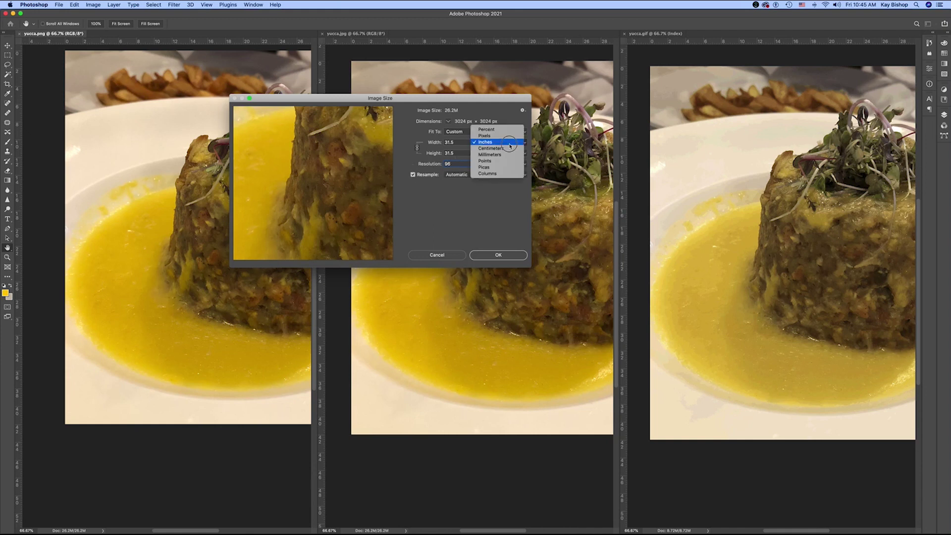
{"action": "key", "text": "Up"}
{"action": "key", "text": "Return"}
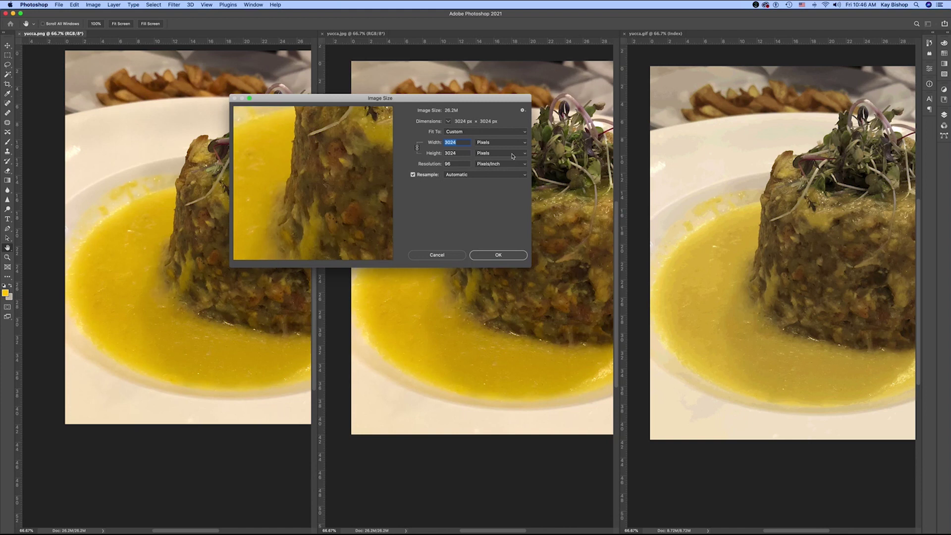
{"action": "type", "text": "600"}
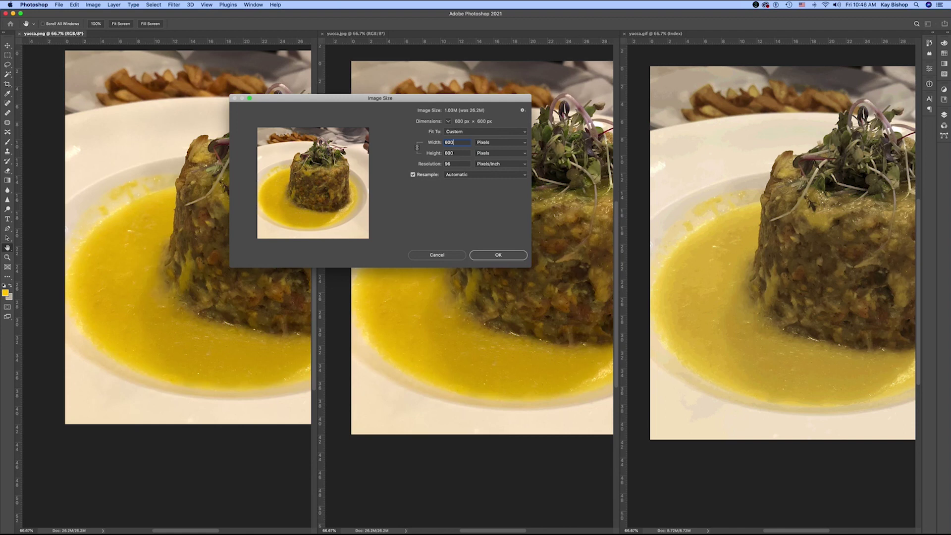
{"action": "type", "text": "500"}
{"action": "double_click", "coordinate": [449, 142]}
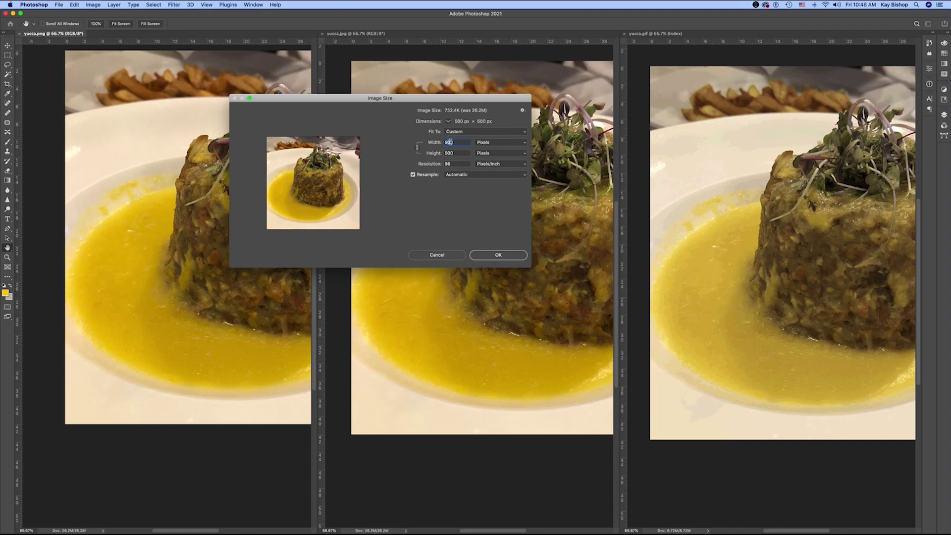
{"action": "type", "text": "550"}
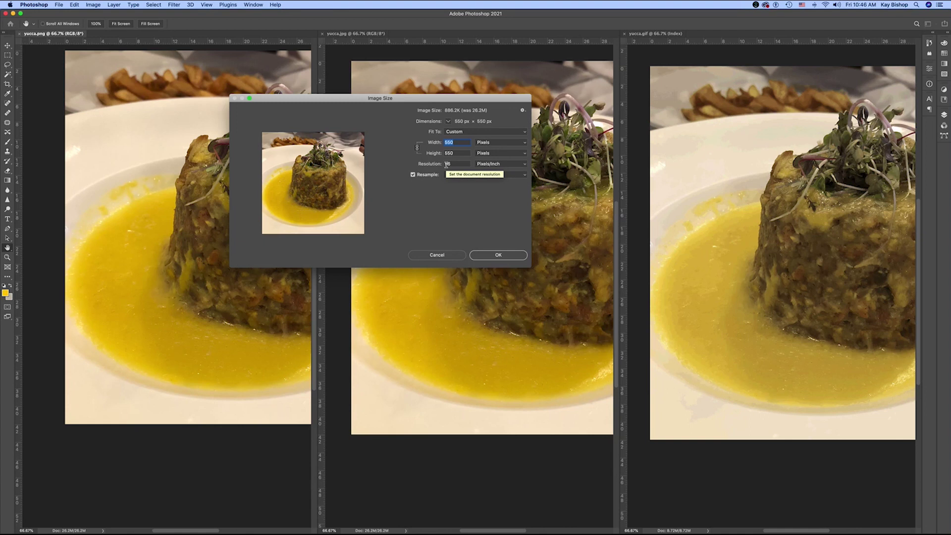
{"action": "left_click", "coordinate": [497, 254]}
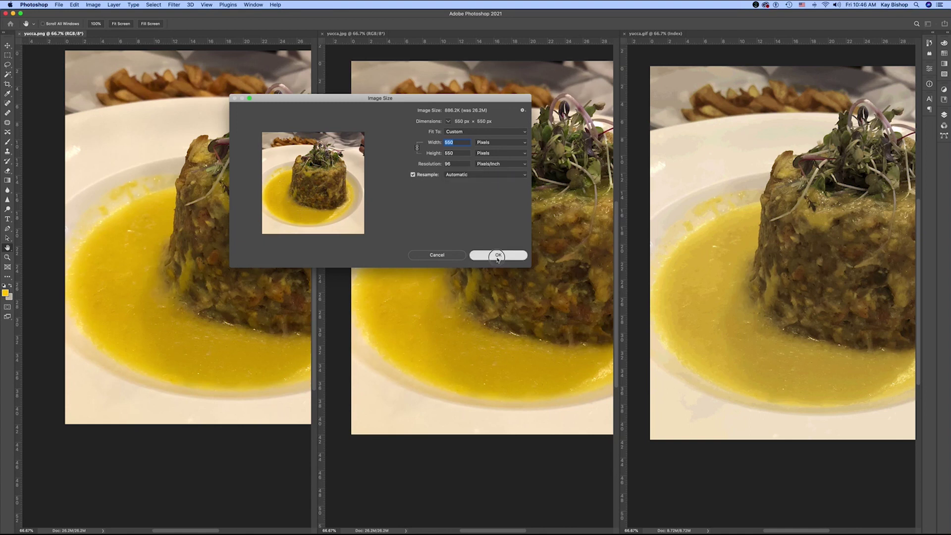
{"action": "left_click", "coordinate": [59, 4]}
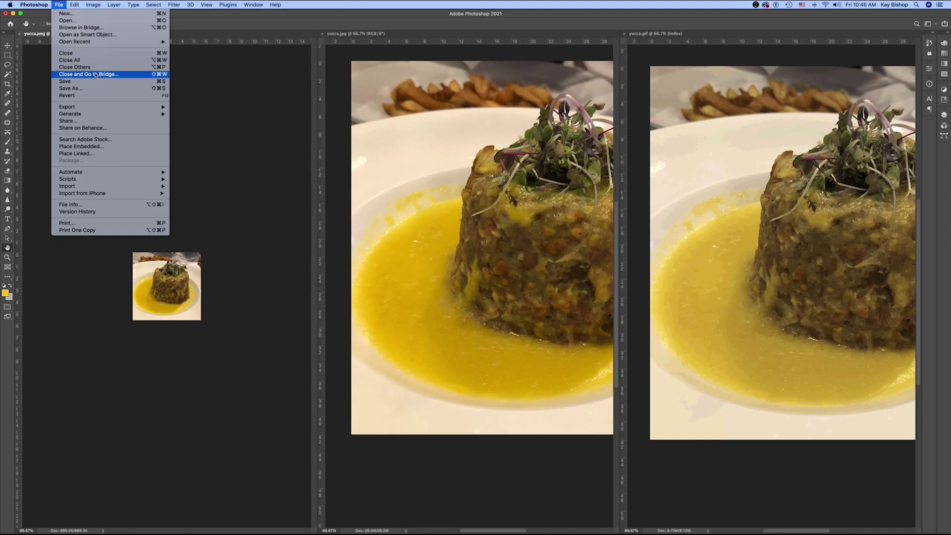
{"action": "key", "text": "super+equal"}
{"action": "key", "text": "super+equal"}
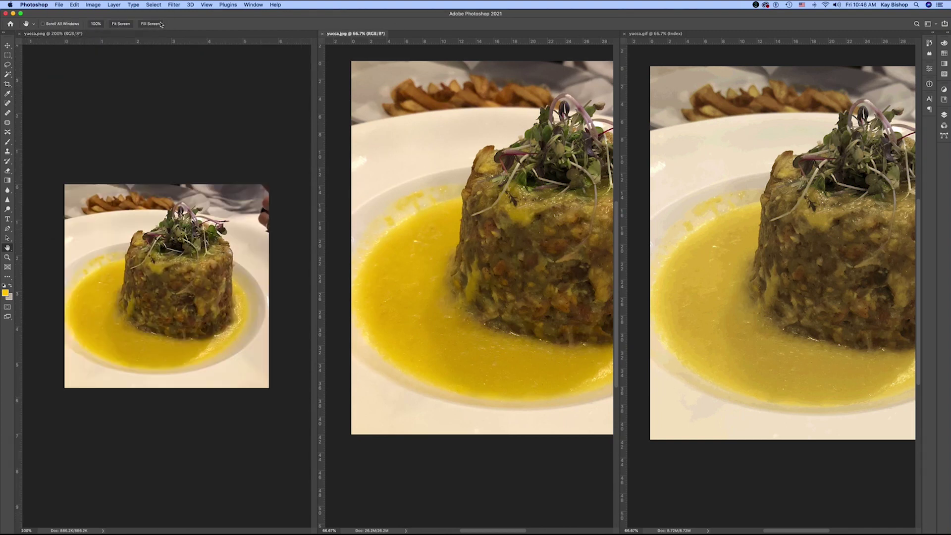
Step: Set yucca.jpg's resolution to 96 pixels/inch with resampling turned off
{"action": "left_click", "coordinate": [93, 5]}
{"action": "left_click", "coordinate": [102, 63]}
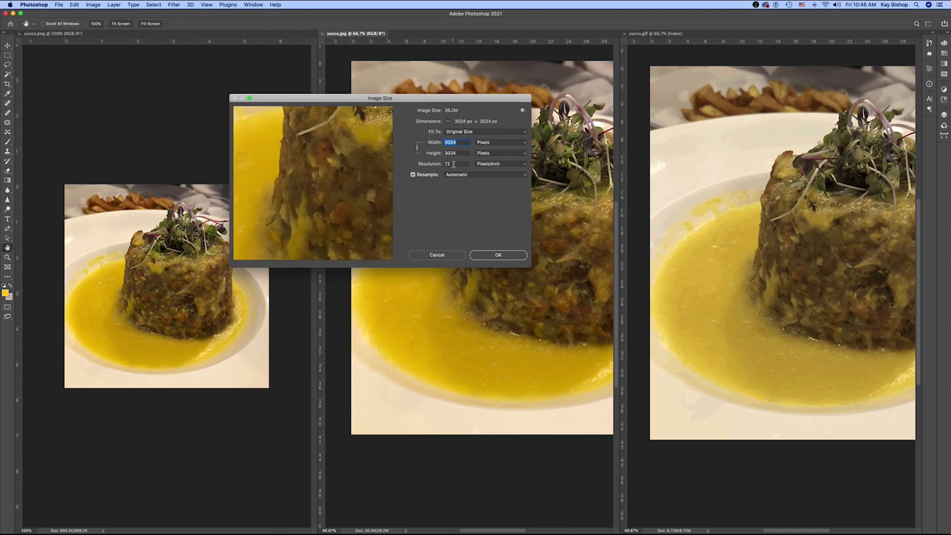
{"action": "left_click", "coordinate": [413, 175]}
{"action": "left_click", "coordinate": [431, 164]}
{"action": "type", "text": "96"}
Step: Turn resampling back on for yucca.jpg, resize it to 550 x 550 pixels, and view it at 200%
{"action": "left_click", "coordinate": [412, 174]}
{"action": "left_click", "coordinate": [505, 143]}
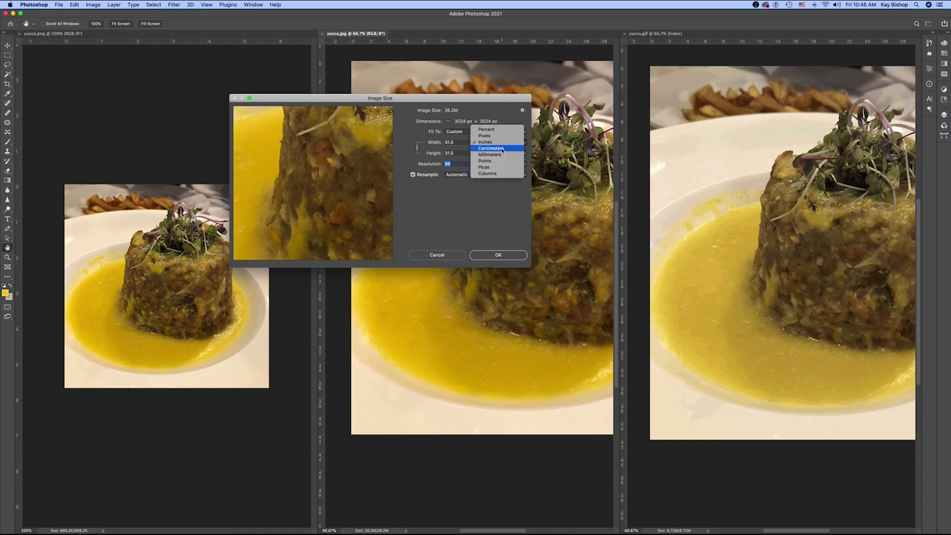
{"action": "left_click", "coordinate": [467, 144]}
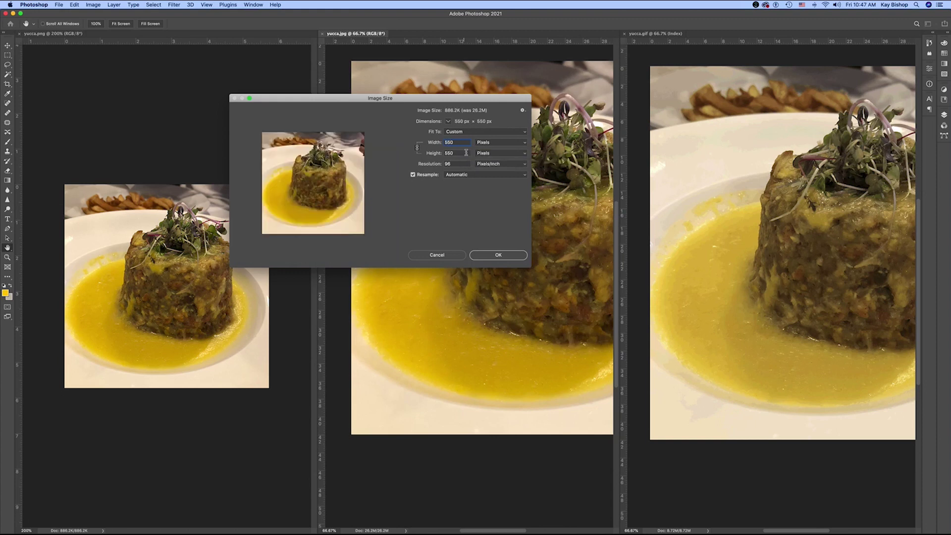
{"action": "left_click", "coordinate": [513, 254]}
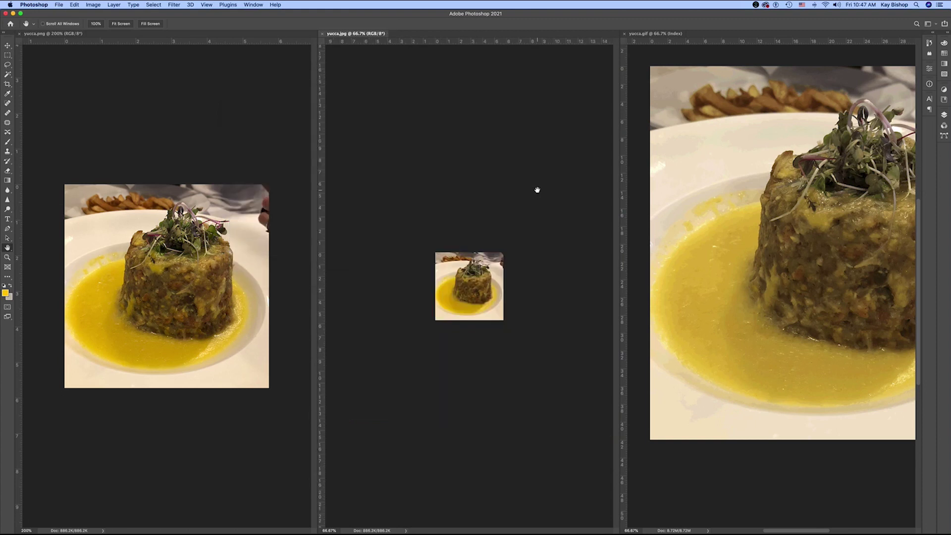
{"action": "key", "text": "super+equal"}
{"action": "key", "text": "super+equal"}
Step: Set yucca.gif's resolution to 96 pixels/inch with resampling turned off
{"action": "left_click", "coordinate": [692, 165]}
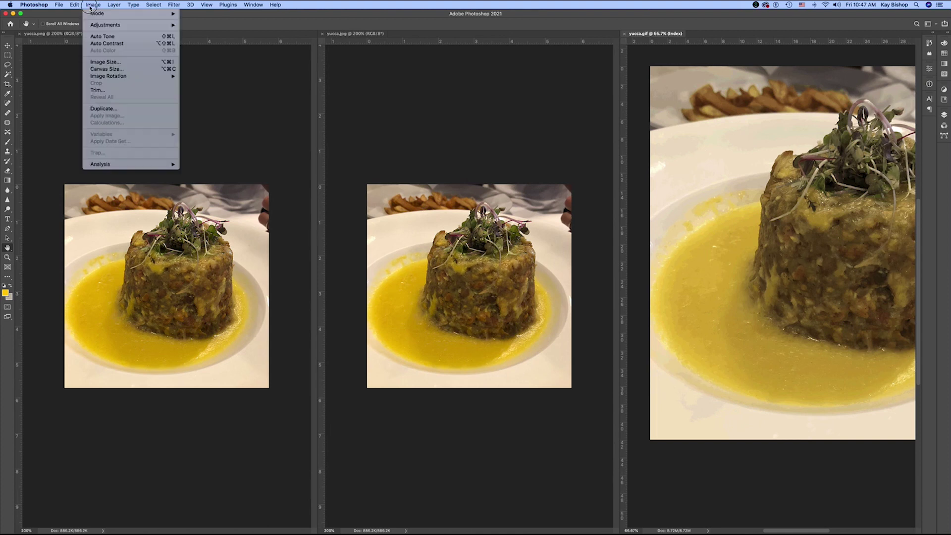
{"action": "left_click", "coordinate": [91, 7]}
{"action": "left_click", "coordinate": [107, 60]}
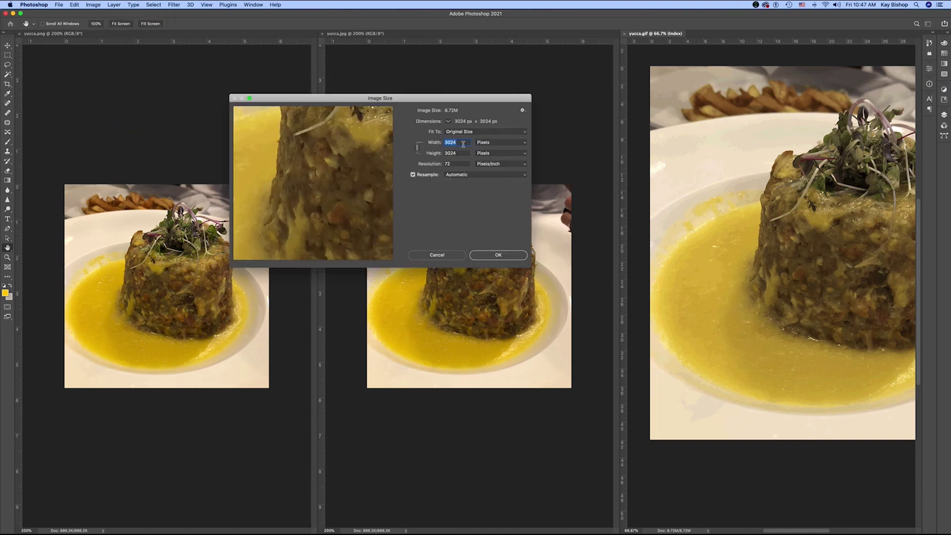
{"action": "left_click_drag", "start_coordinate": [487, 101], "coordinate": [562, 104]}
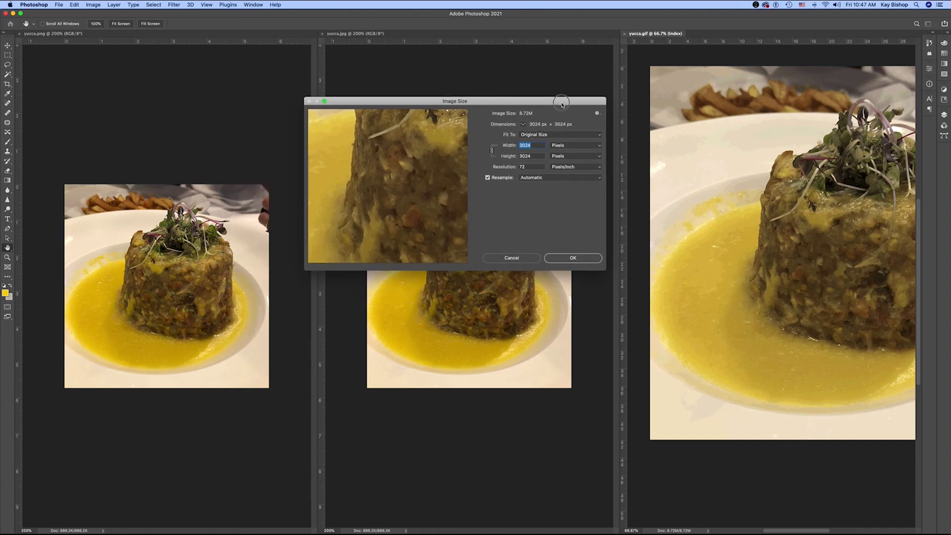
{"action": "left_click", "coordinate": [487, 177]}
{"action": "double_click", "coordinate": [524, 167]}
{"action": "type", "text": "9"}
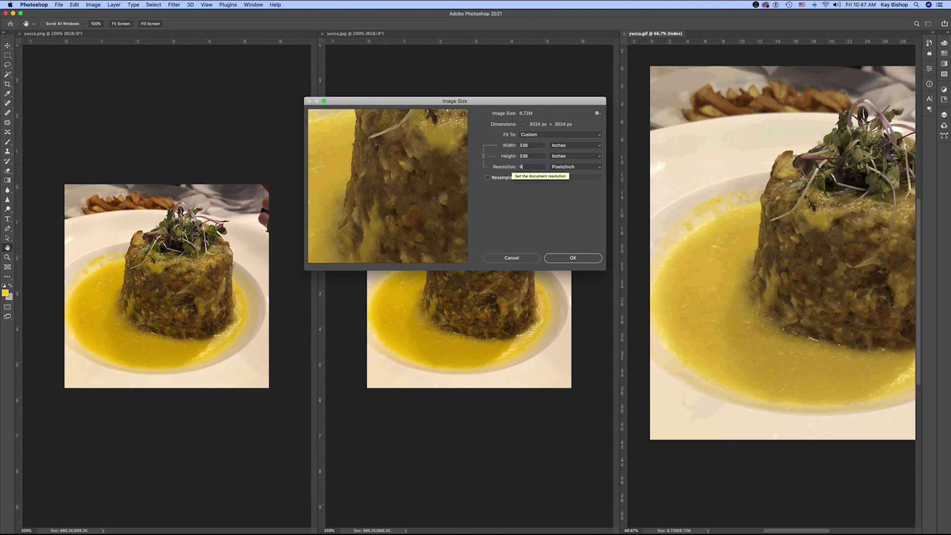
Step: Turn resampling back on for yucca.gif, resize it to 550 x 550 pixels, and save it
{"action": "left_click", "coordinate": [488, 177]}
{"action": "left_click", "coordinate": [575, 145]}
{"action": "left_click", "coordinate": [564, 136]}
{"action": "type", "text": "550"}
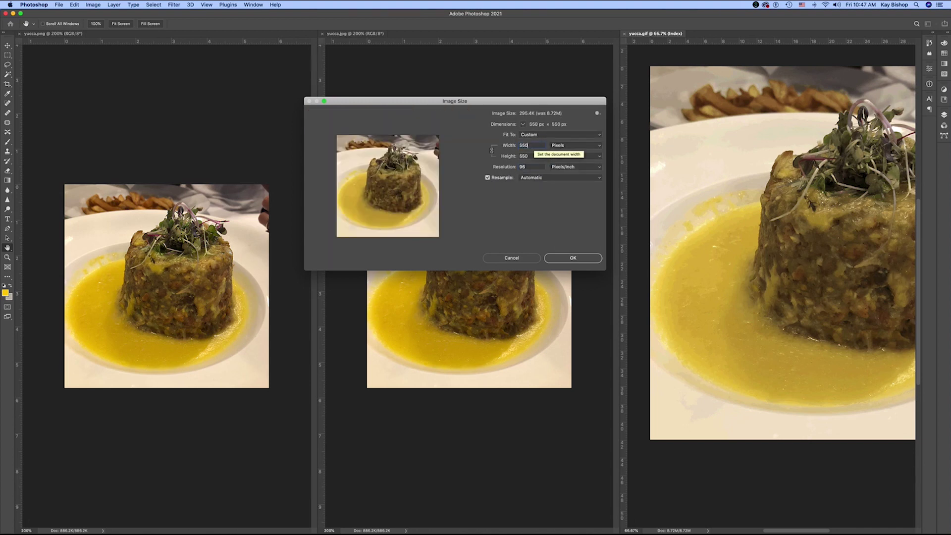
{"action": "key", "text": "Return"}
{"action": "key", "text": "super+equal"}
{"action": "key", "text": "super+equal"}
{"action": "key", "text": "super+s"}
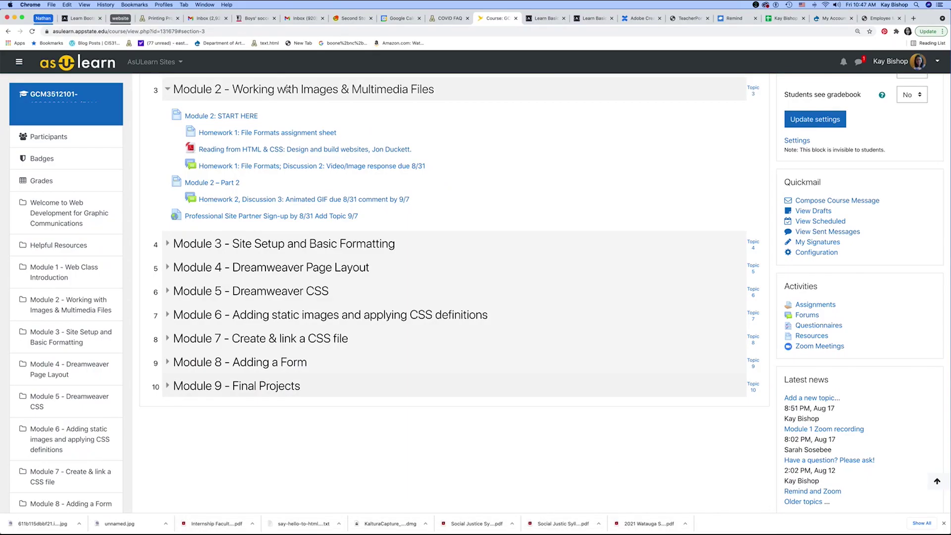
Step: Open the Module 2: START HERE page, follow it to the Homework 1: File Formats assignment sheet, and review the directions, example images and grading
{"action": "left_click", "coordinate": [230, 120]}
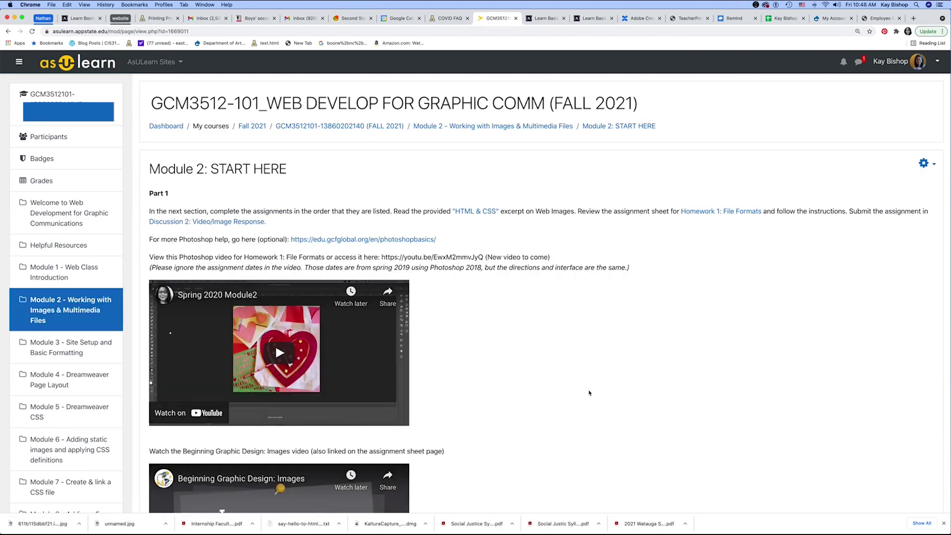
{"action": "scroll", "coordinate": [589, 393], "scroll_direction": "down", "scroll_amount": 3}
{"action": "left_click", "coordinate": [721, 137]}
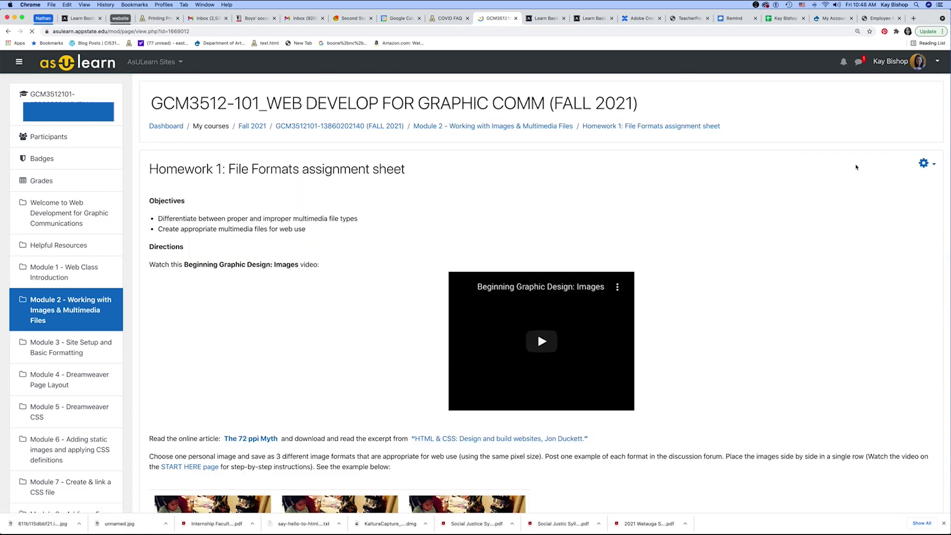
{"action": "scroll", "coordinate": [856, 167], "scroll_direction": "down", "scroll_amount": 3}
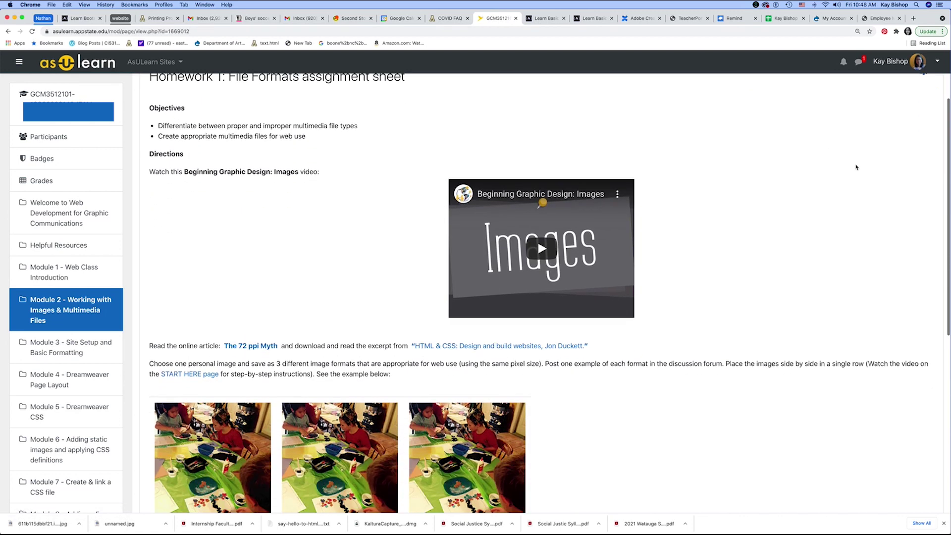
{"action": "scroll", "coordinate": [855, 167], "scroll_direction": "down", "scroll_amount": 3}
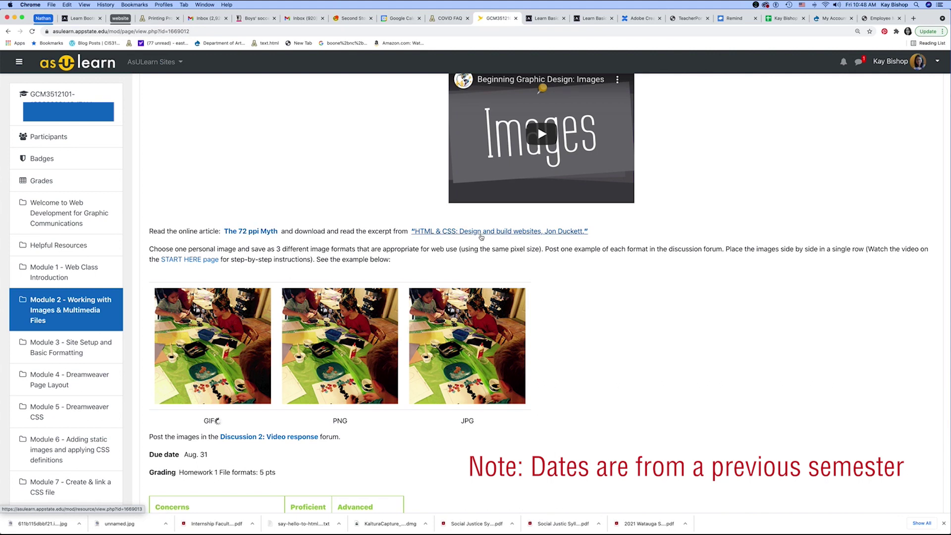
{"action": "scroll", "coordinate": [276, 281], "scroll_direction": "down", "scroll_amount": 5}
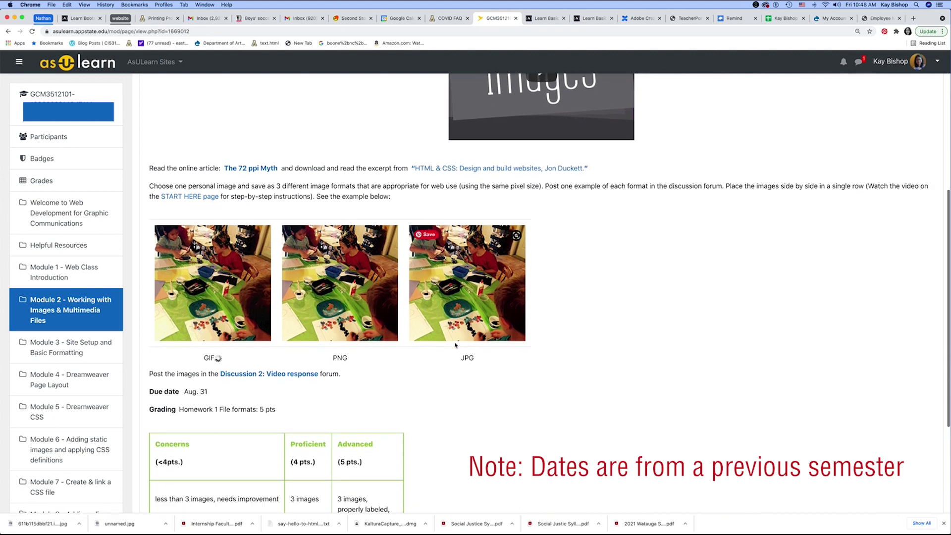
{"action": "scroll", "coordinate": [347, 223], "scroll_direction": "down", "scroll_amount": 2}
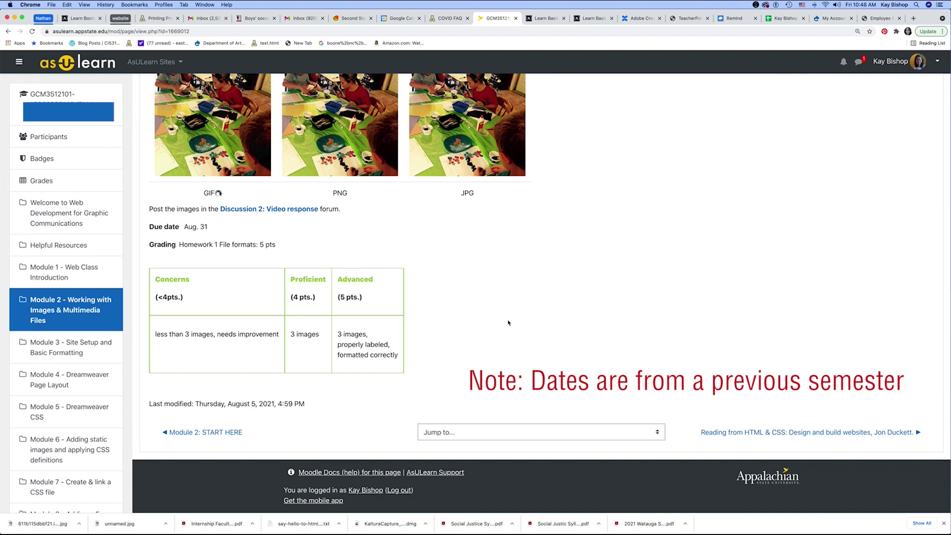
Step: Open the Discussion 2: Video response forum and start a new discussion topic
{"action": "left_click", "coordinate": [296, 210]}
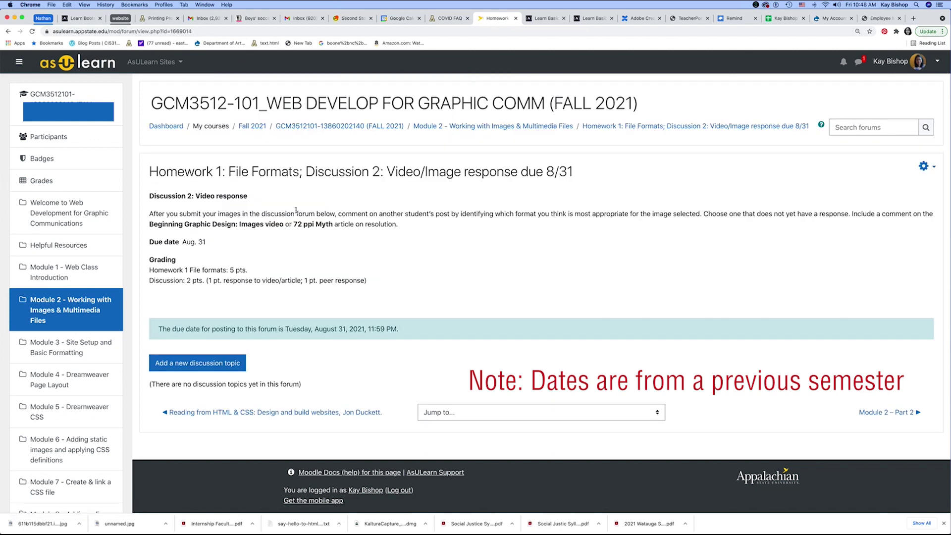
{"action": "left_click", "coordinate": [224, 370]}
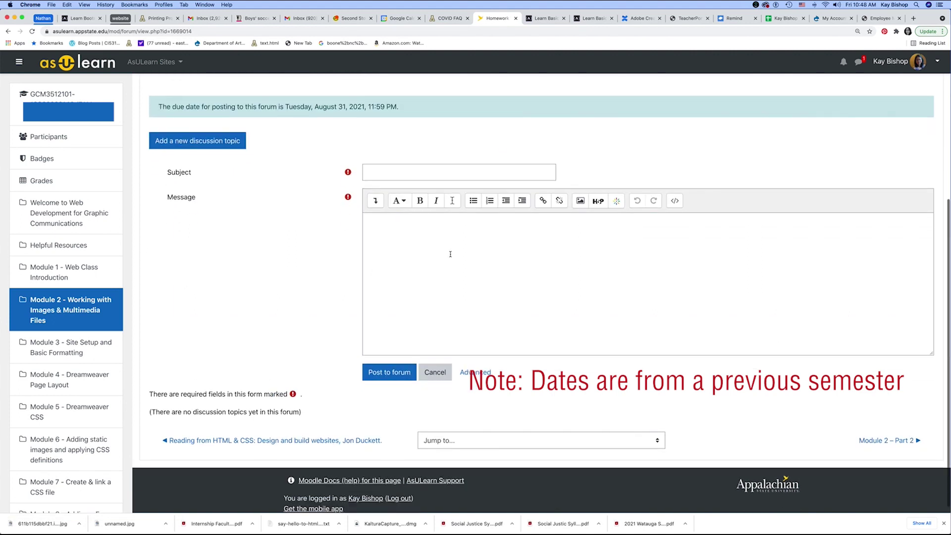
Step: Insert a three-column table with a header row and two rows below it into the forum message
{"action": "left_click", "coordinate": [376, 202]}
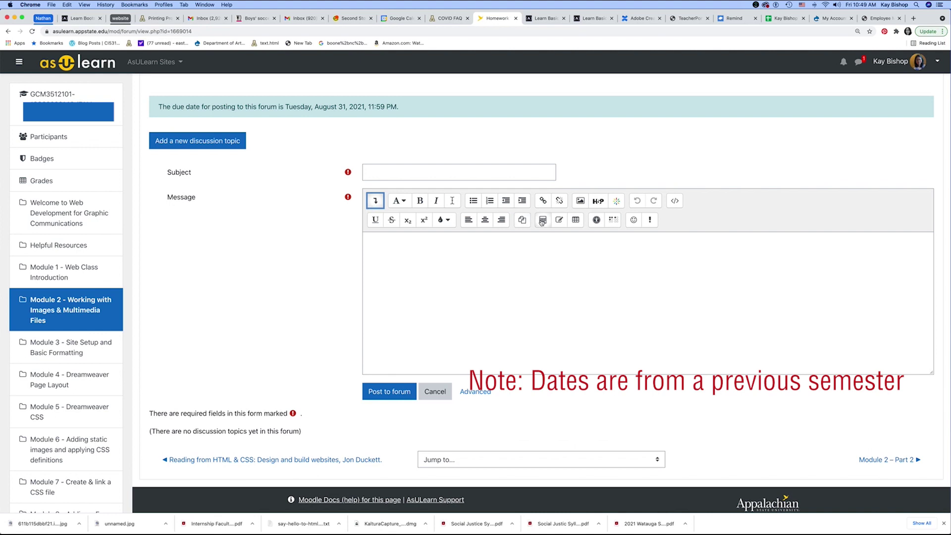
{"action": "left_click", "coordinate": [575, 220]}
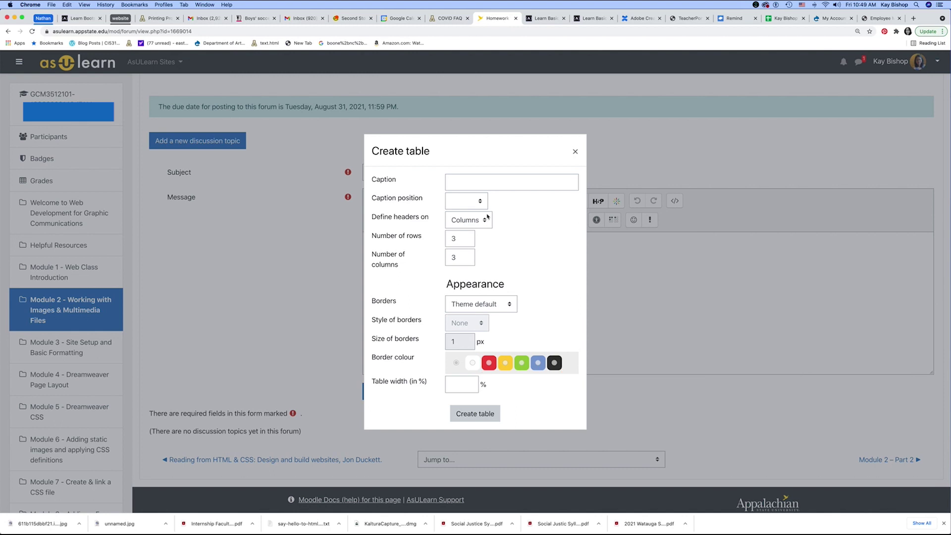
{"action": "left_click", "coordinate": [465, 241]}
{"action": "left_click", "coordinate": [472, 416]}
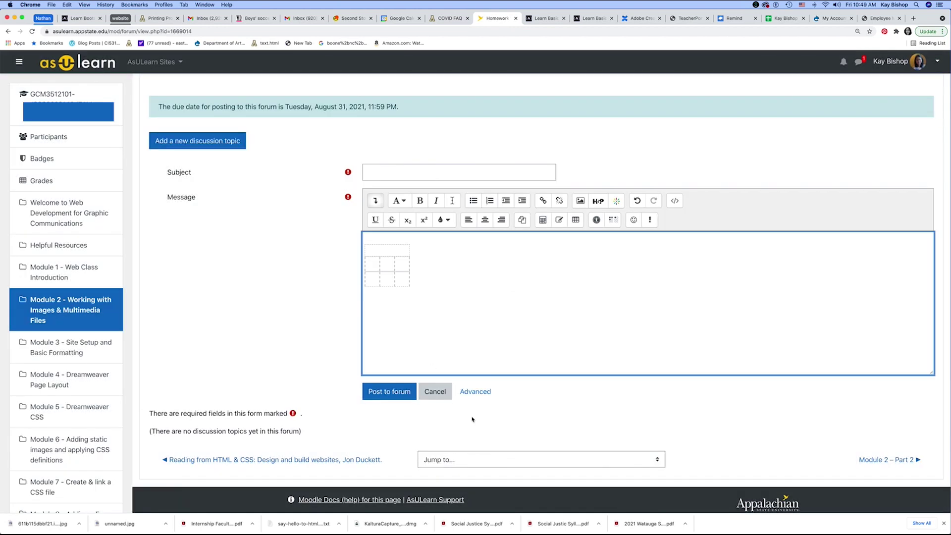
Step: Arrange the folder window above the forum editor and insert yucca.jpg into the first cell below the table header
{"action": "left_click", "coordinate": [369, 272]}
{"action": "left_click_drag", "start_coordinate": [930, 14], "coordinate": [930, 44]}
{"action": "left_click", "coordinate": [731, 19]}
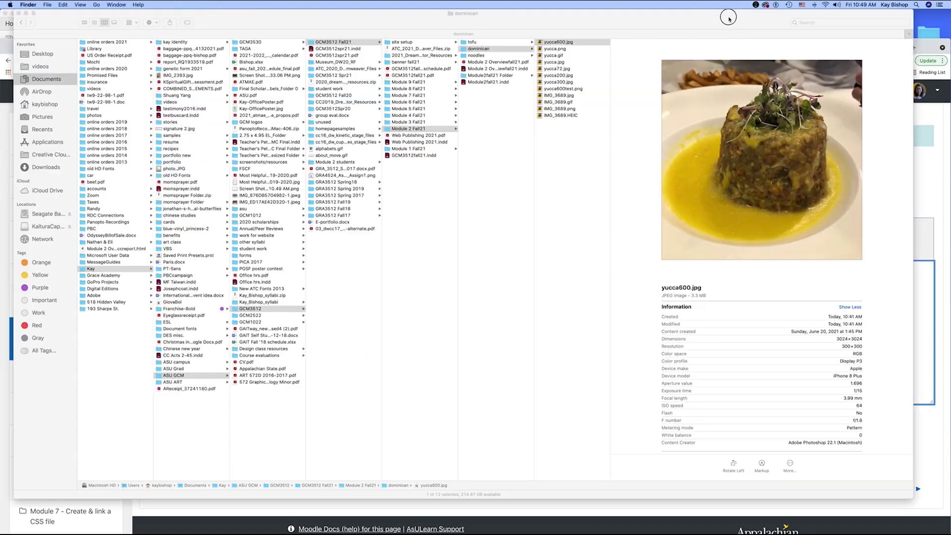
{"action": "left_click_drag", "start_coordinate": [909, 499], "coordinate": [909, 213]}
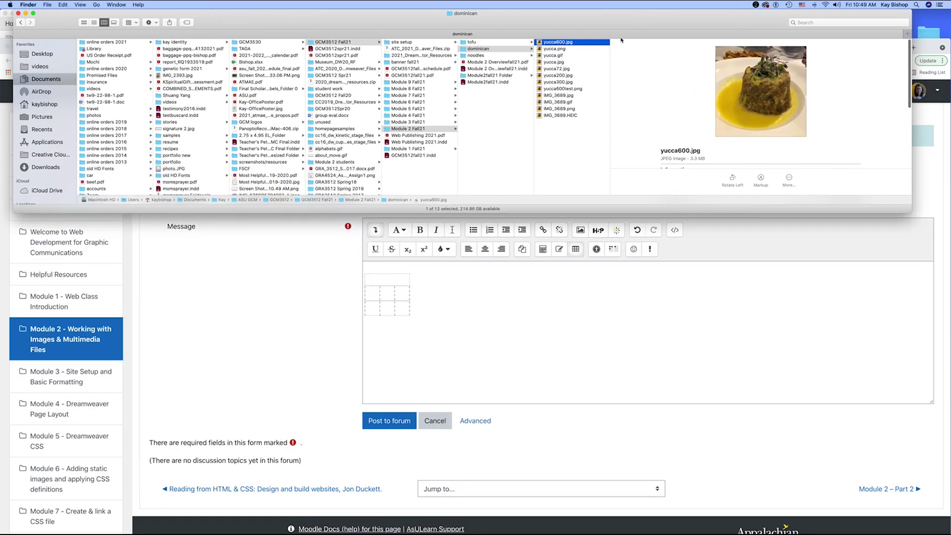
{"action": "left_click", "coordinate": [555, 62]}
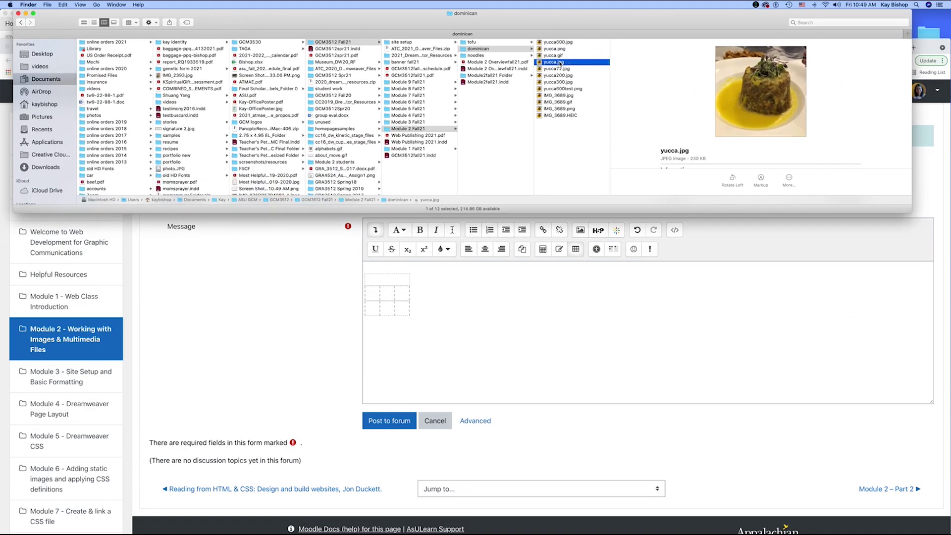
{"action": "left_click_drag", "start_coordinate": [539, 63], "coordinate": [372, 293]}
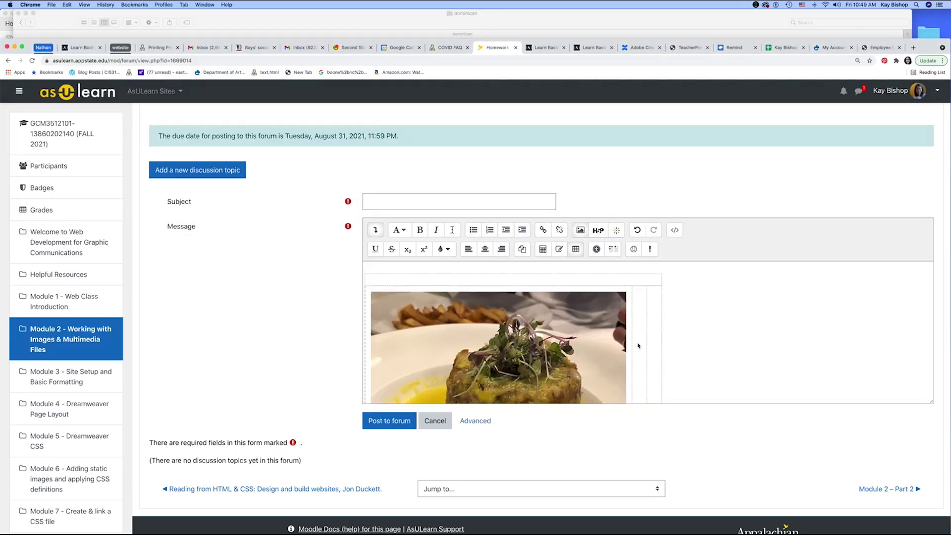
Step: Insert yucca.gif into the second cell and yucca.png into the third cell of the table's image row
{"action": "left_click", "coordinate": [640, 344]}
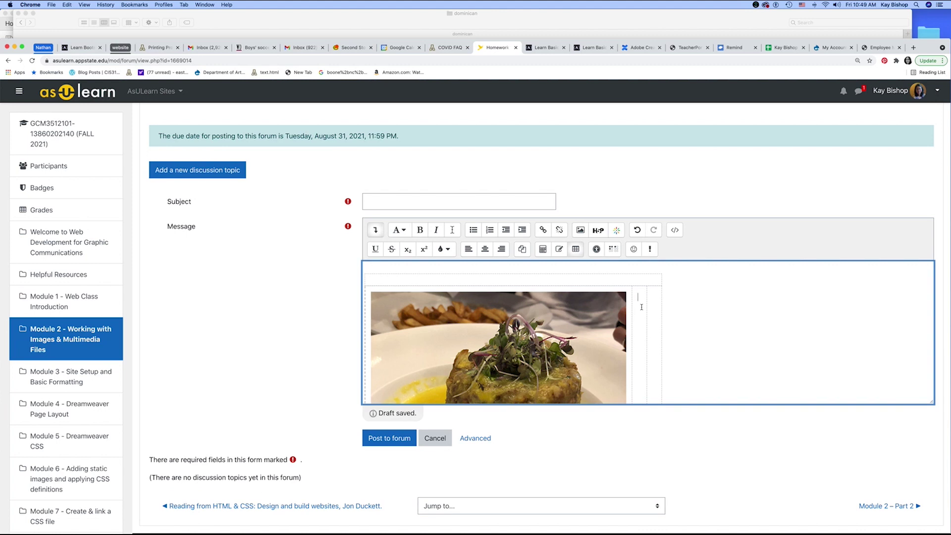
{"action": "left_click", "coordinate": [569, 34]}
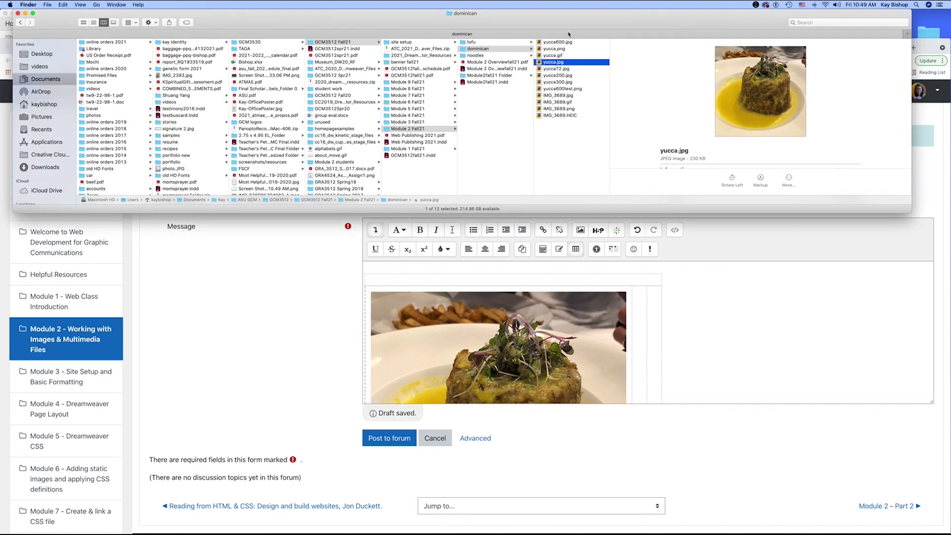
{"action": "left_click", "coordinate": [551, 56]}
{"action": "left_click_drag", "start_coordinate": [541, 58], "coordinate": [640, 314]}
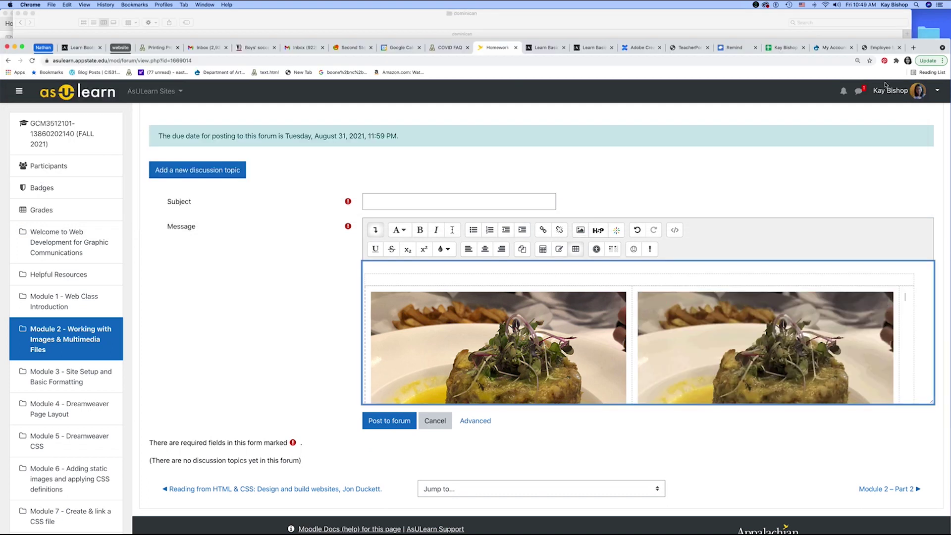
{"action": "left_click", "coordinate": [773, 14]}
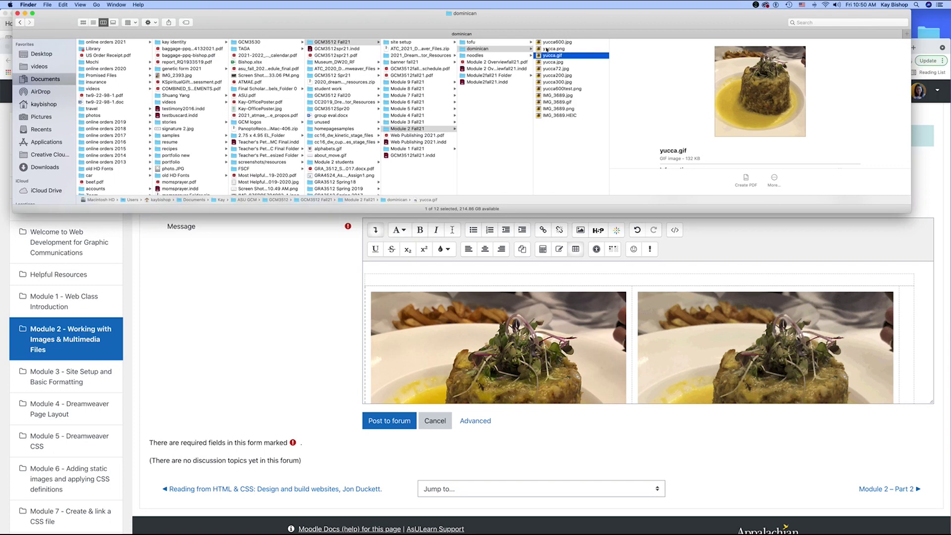
{"action": "left_click_drag", "start_coordinate": [546, 49], "coordinate": [908, 327]}
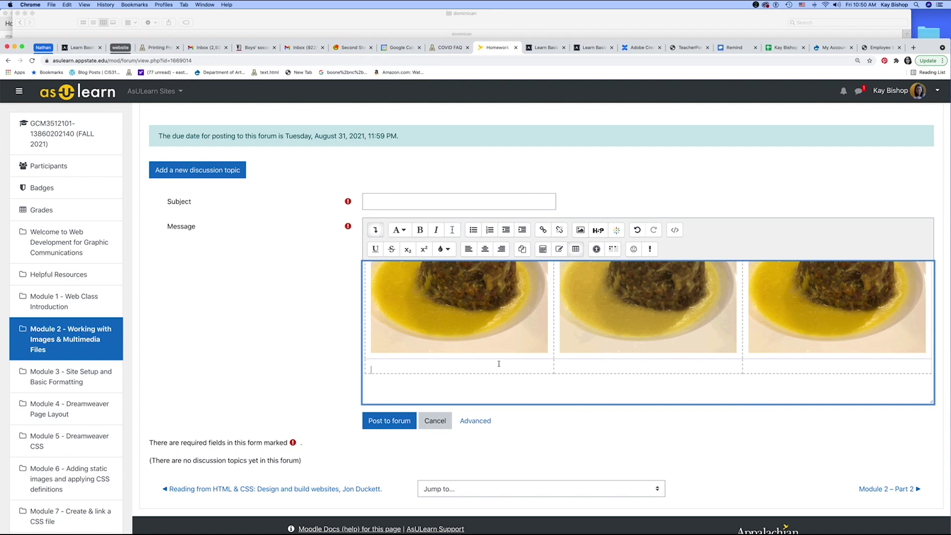
Step: Add the centred labels JPG, GIF and PNG in the row beneath the matching images
{"action": "left_click", "coordinate": [564, 24]}
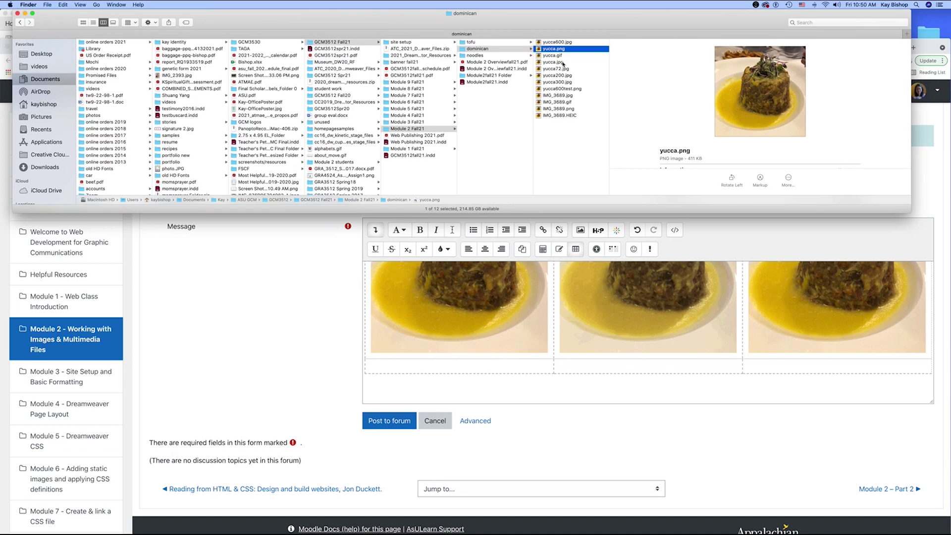
{"action": "left_click", "coordinate": [462, 369]}
{"action": "type", "text": "JPG"}
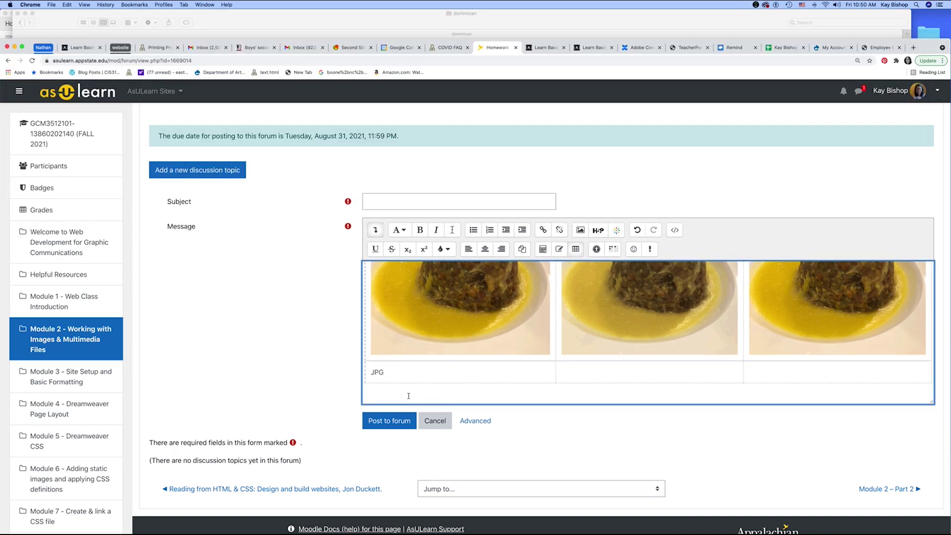
{"action": "double_click", "coordinate": [377, 372]}
{"action": "left_click", "coordinate": [485, 249]}
{"action": "left_click", "coordinate": [631, 371]}
{"action": "key", "text": "super+Tab"}
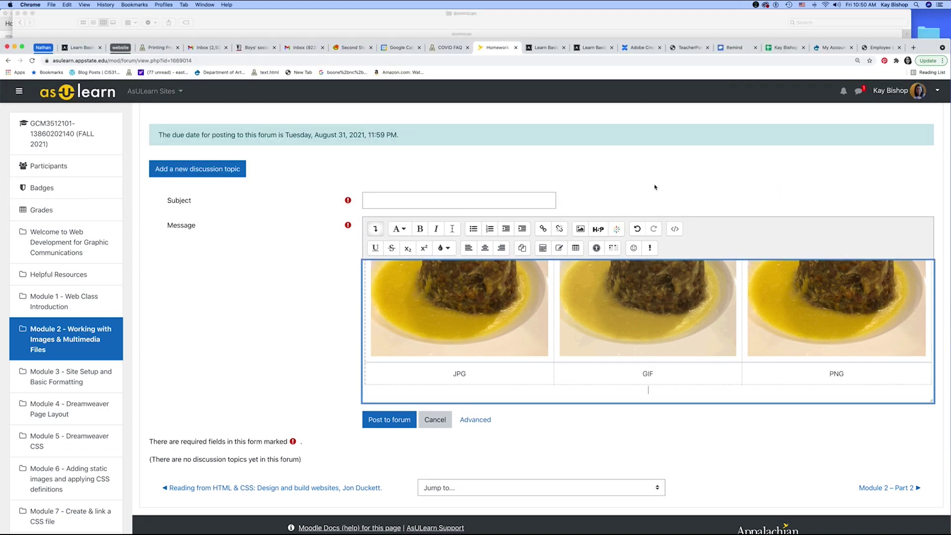
{"action": "left_click", "coordinate": [658, 187]}
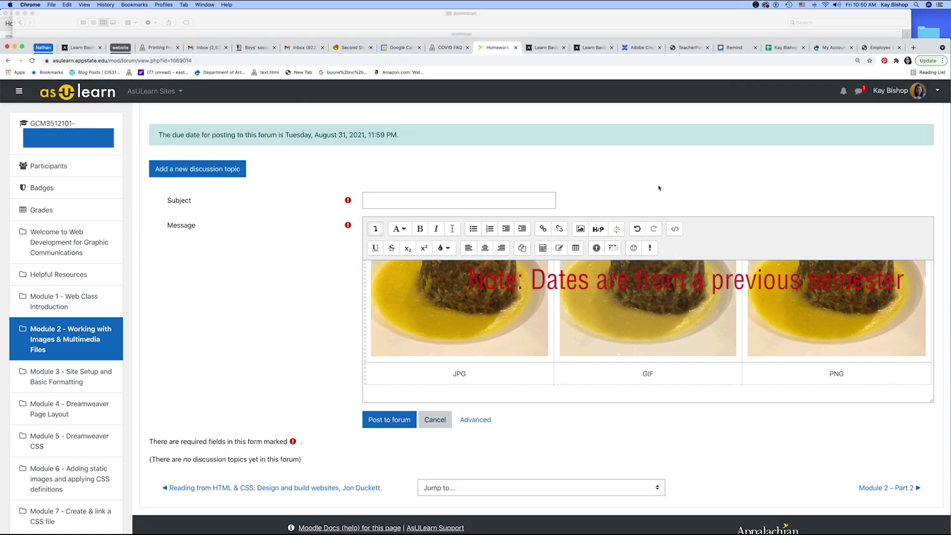
Step: Review the Discussion 2 directions, due date and grading above the draft post
{"action": "scroll", "coordinate": [762, 223], "scroll_direction": "up", "scroll_amount": 1}
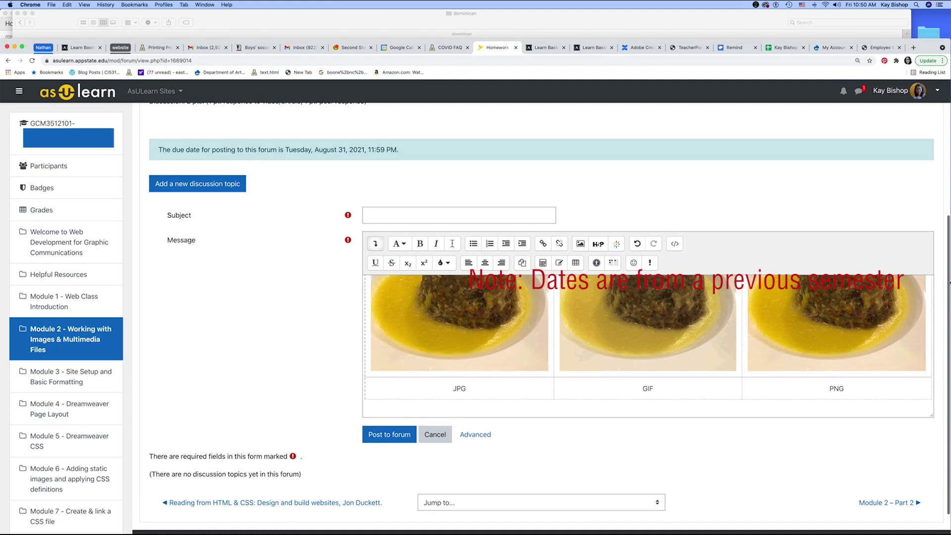
{"action": "scroll", "coordinate": [761, 222], "scroll_direction": "up", "scroll_amount": 4}
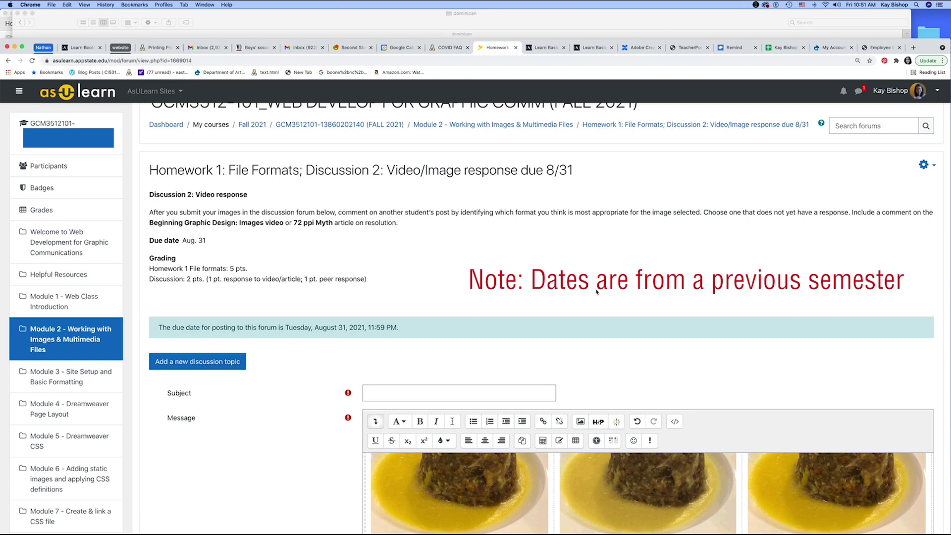
{"action": "scroll", "coordinate": [574, 275], "scroll_direction": "down", "scroll_amount": 3}
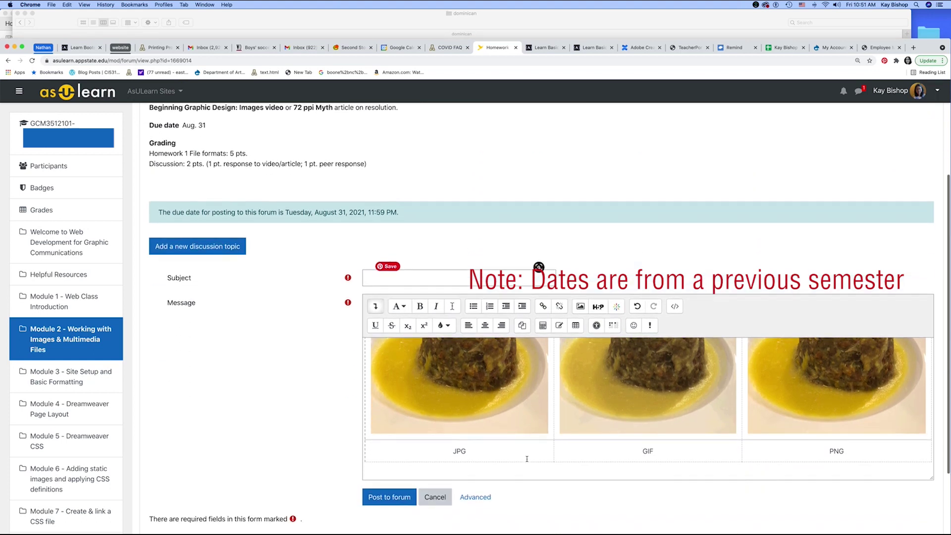
{"action": "scroll", "coordinate": [526, 459], "scroll_direction": "down", "scroll_amount": 1}
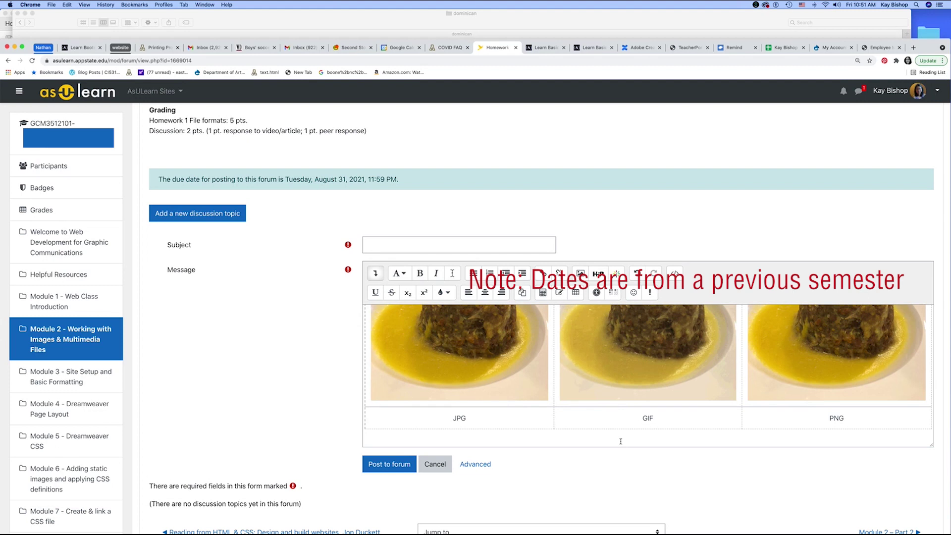
{"action": "scroll", "coordinate": [622, 217], "scroll_direction": "up", "scroll_amount": 5}
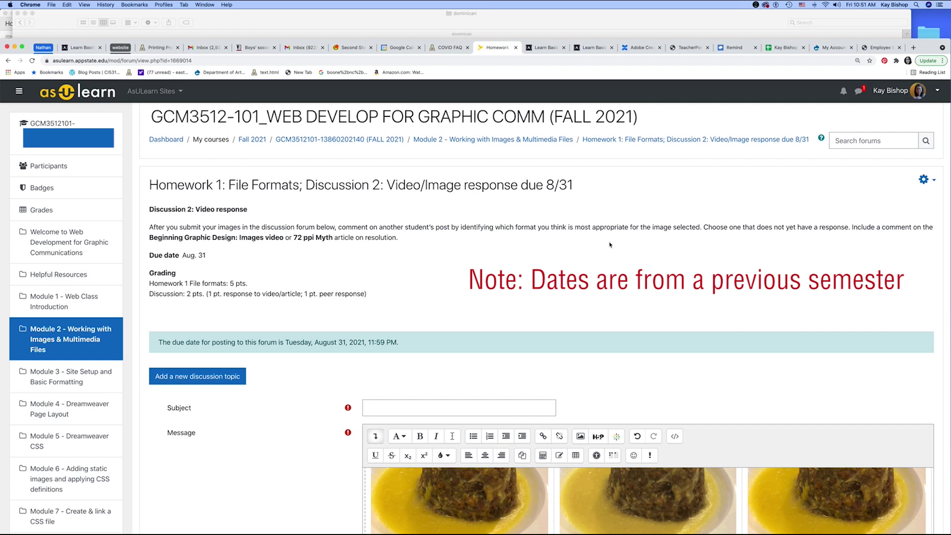
{"action": "scroll", "coordinate": [719, 281], "scroll_direction": "down", "scroll_amount": 3}
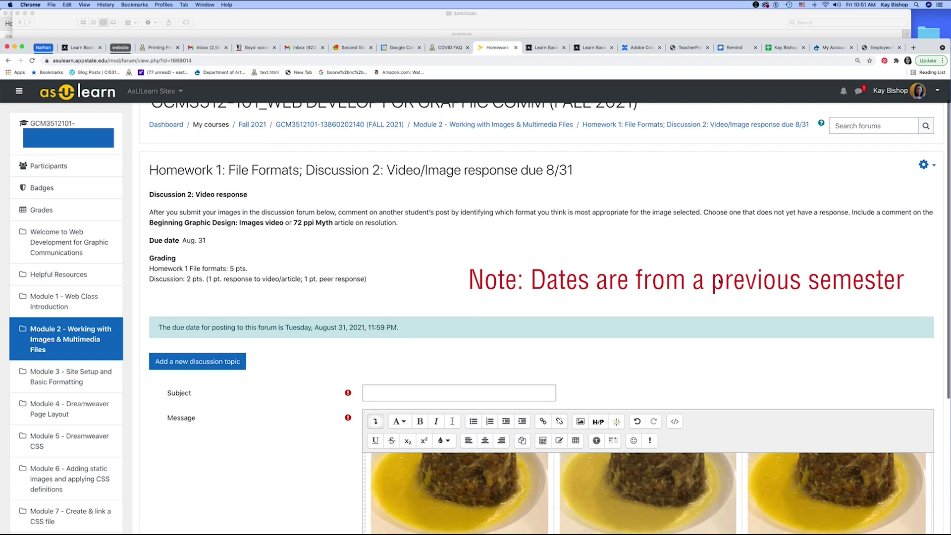
{"action": "scroll", "coordinate": [719, 281], "scroll_direction": "up", "scroll_amount": 2}
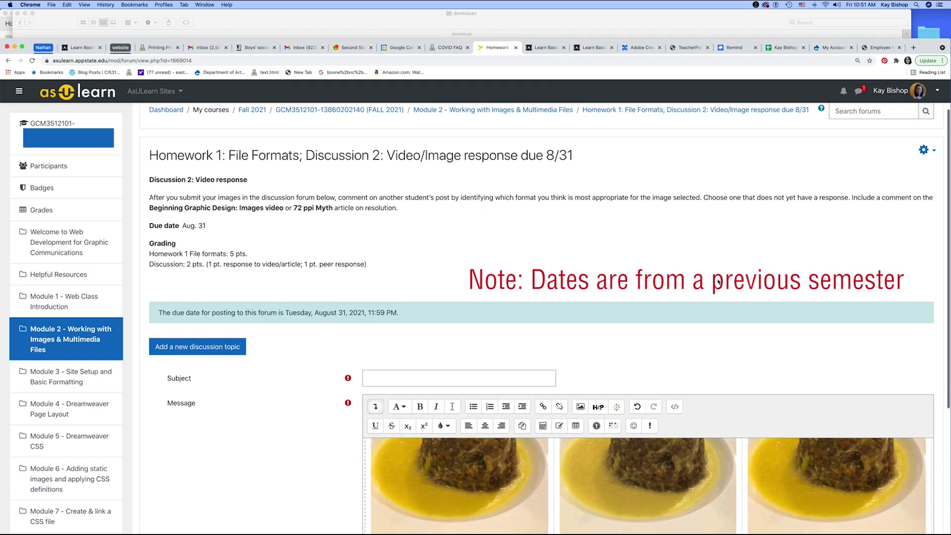
Step: Post the topic as "Instructor sample" with the line "Include a comment here on the Beginning Graphic Design: Images video or 72 ppi Myth article on resolution."
{"action": "scroll", "coordinate": [415, 361], "scroll_direction": "down", "scroll_amount": 2}
{"action": "left_click", "coordinate": [416, 364]}
{"action": "type", "text": "Instructor sample"}
{"action": "scroll", "coordinate": [458, 326], "scroll_direction": "down", "scroll_amount": 5}
{"action": "left_click", "coordinate": [458, 327]}
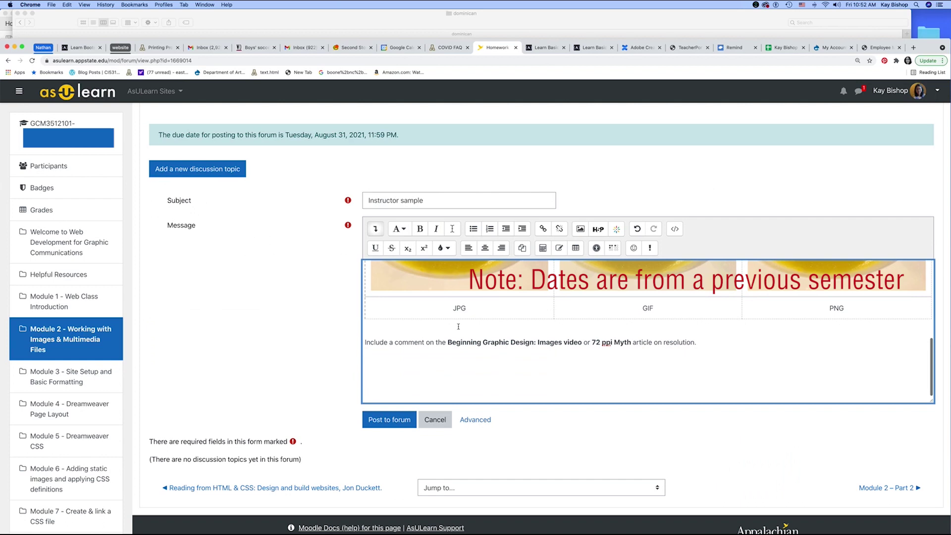
{"action": "left_click", "coordinate": [426, 342]}
{"action": "type", "text": "here"}
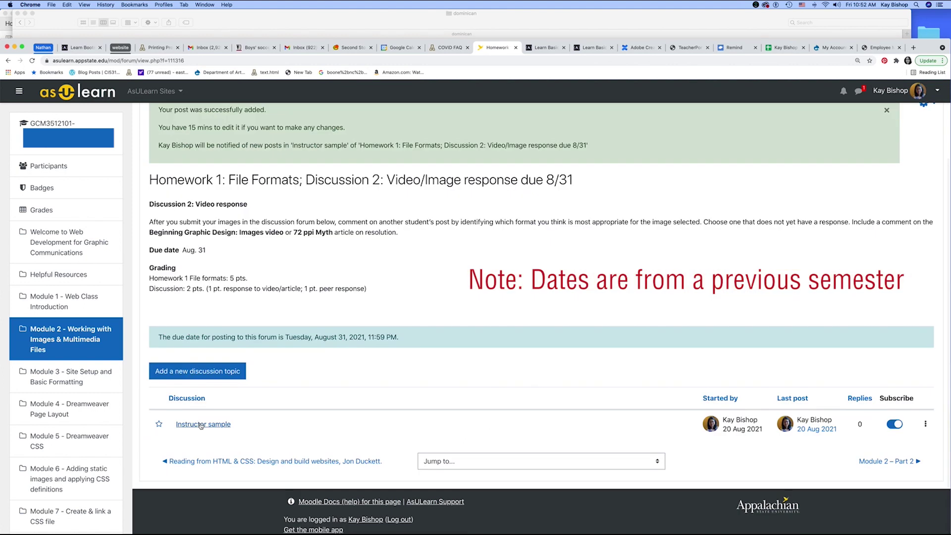
Step: Open the Instructor sample topic and check its images, format labels, comment line and available post actions
{"action": "left_click", "coordinate": [198, 425]}
{"action": "scroll", "coordinate": [488, 380], "scroll_direction": "down", "scroll_amount": 6}
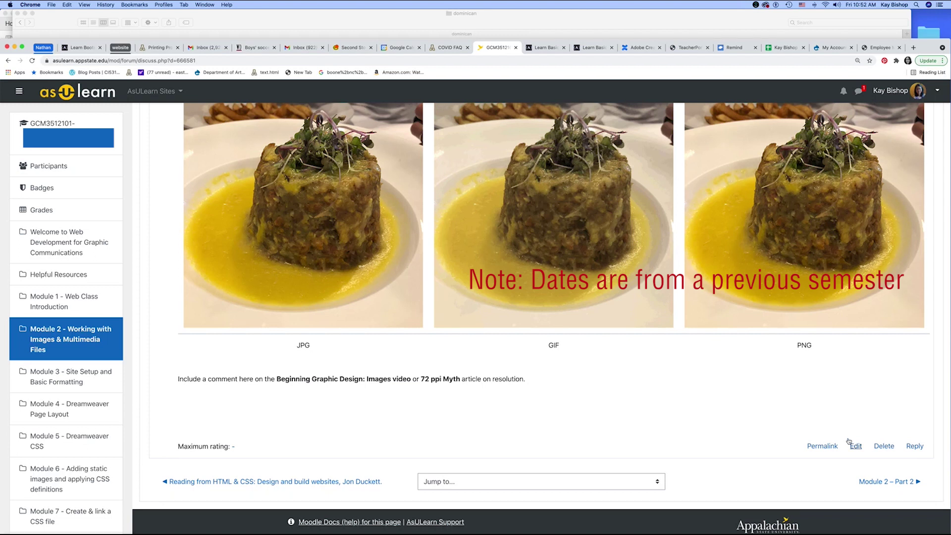
{"action": "left_click", "coordinate": [891, 423]}
{"action": "scroll", "coordinate": [940, 414], "scroll_direction": "up", "scroll_amount": 3}
{"action": "scroll", "coordinate": [940, 414], "scroll_direction": "up", "scroll_amount": 10}
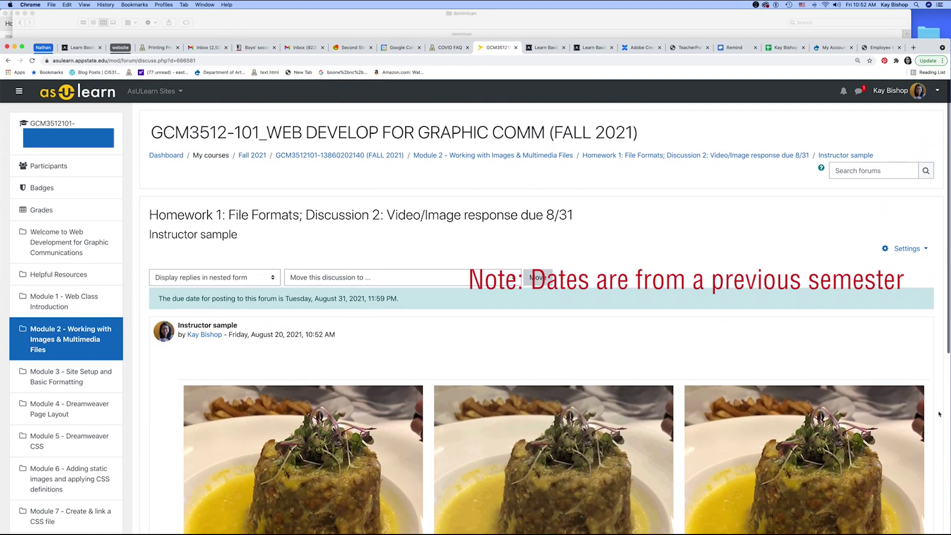
Step: Return to the forum page and highlight the direction about commenting on another student's post with the most appropriate format
{"action": "key", "text": "super+bracketleft"}
{"action": "left_click_drag", "start_coordinate": [338, 244], "coordinate": [694, 240]}
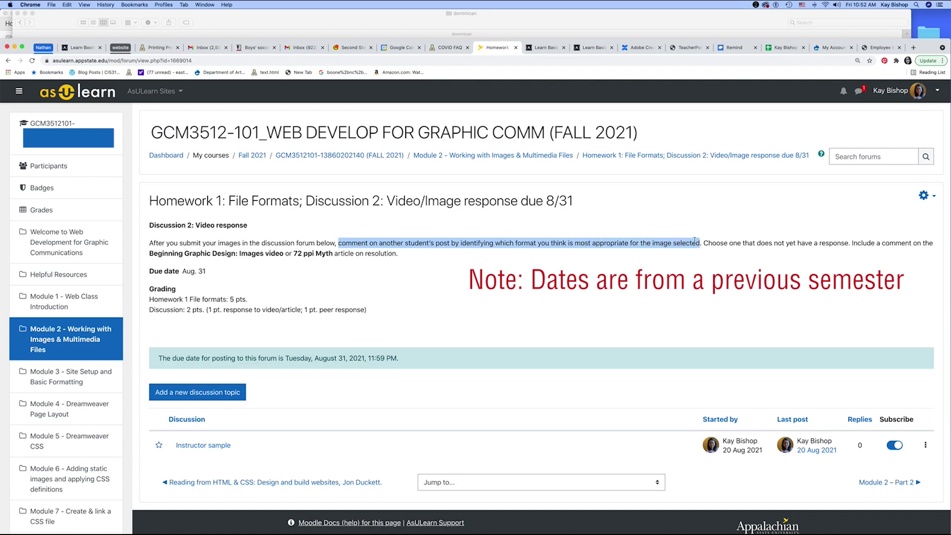
{"action": "left_click", "coordinate": [663, 331]}
Step: Post the reply "Identify which format is best for this type of image (based on what you learned from the reading)." to the Instructor sample topic
{"action": "scroll", "coordinate": [664, 332], "scroll_direction": "down", "scroll_amount": 1}
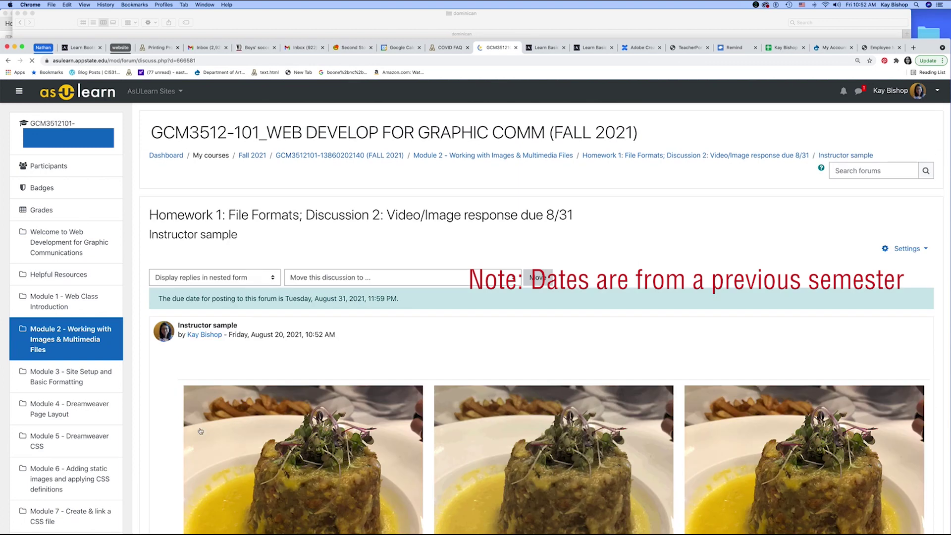
{"action": "scroll", "coordinate": [684, 351], "scroll_direction": "down", "scroll_amount": 2}
{"action": "scroll", "coordinate": [684, 351], "scroll_direction": "down", "scroll_amount": 10}
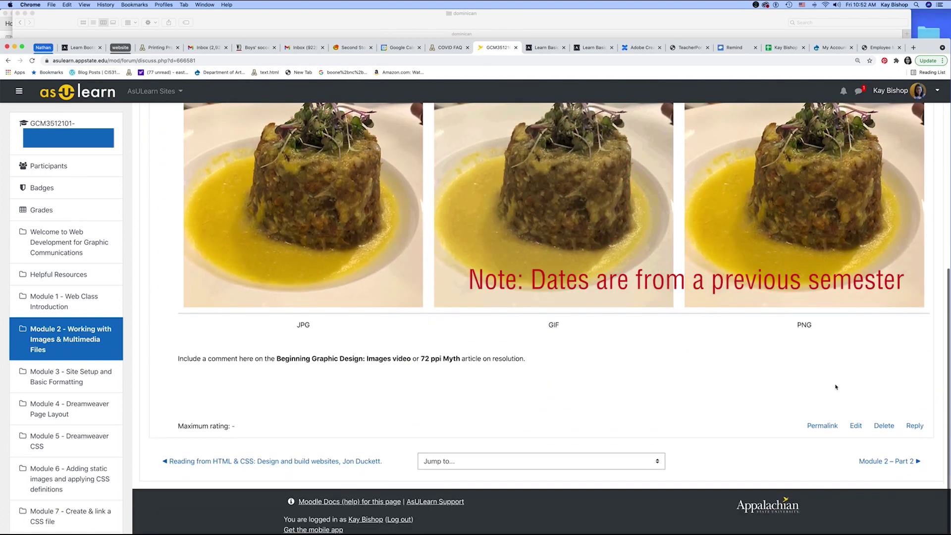
{"action": "left_click", "coordinate": [914, 426]}
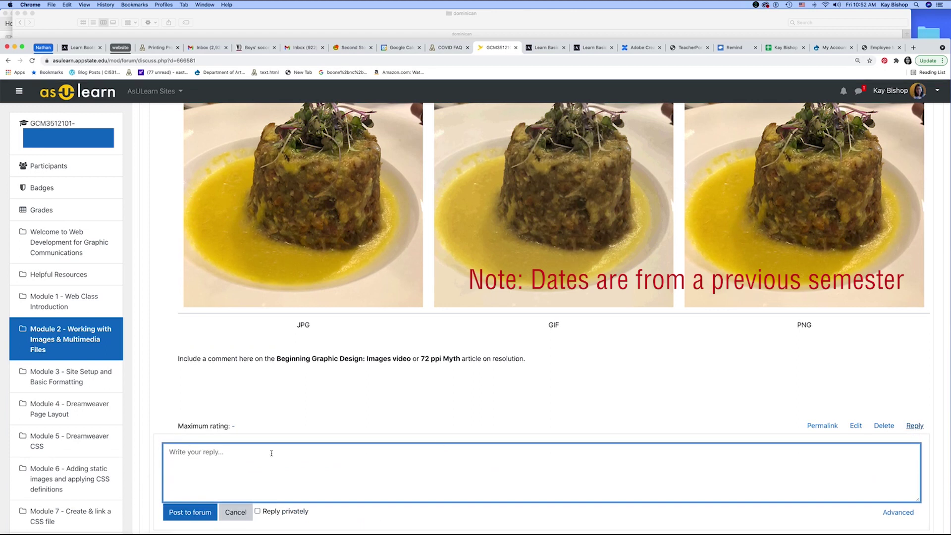
{"action": "type", "text": "Include a comment here on the Beginning Graphic Design: Images video or 72 ppi Myth article on resolution."}
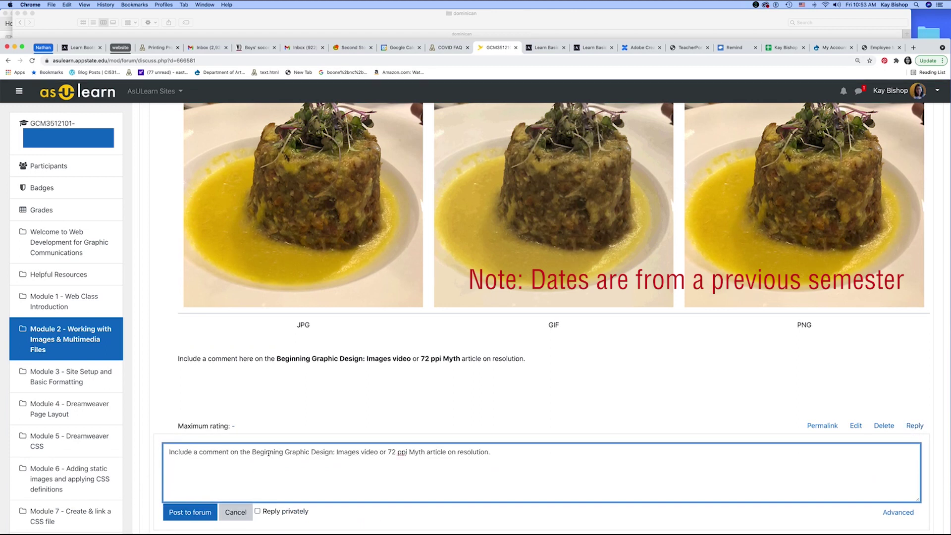
{"action": "key", "text": "super+z"}
{"action": "type", "text": "Identy"}
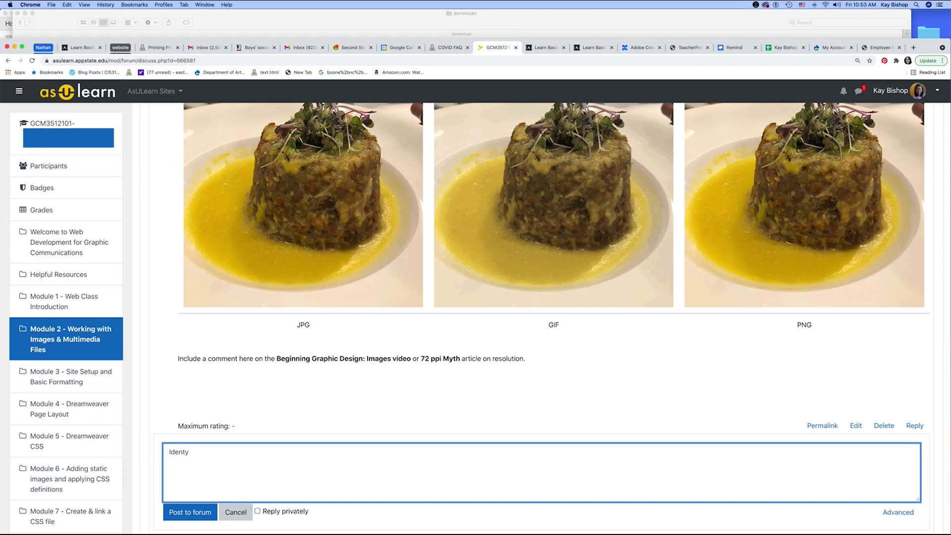
{"action": "type", "text": "ify which format is best for this type of image"}
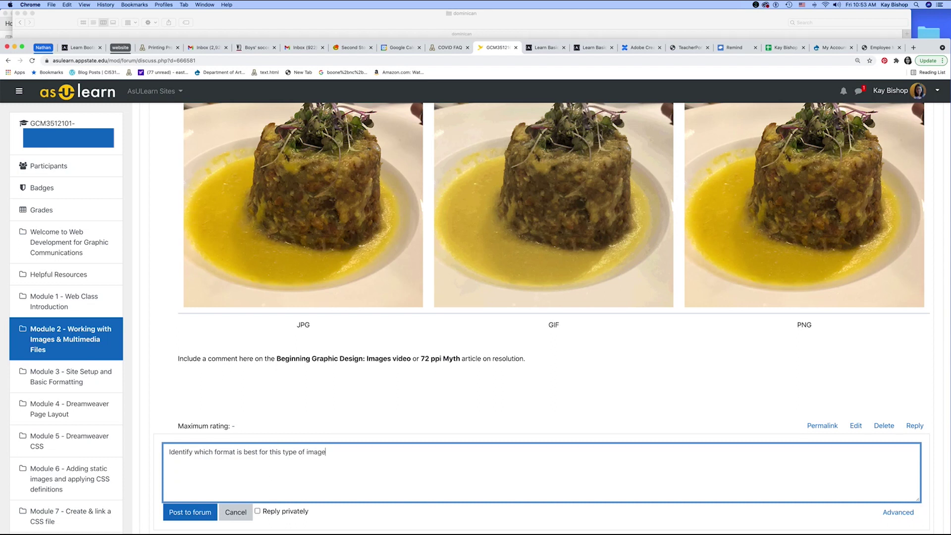
{"action": "type", "text": " (based on what you learned from the reading)."}
{"action": "left_click", "coordinate": [200, 513]}
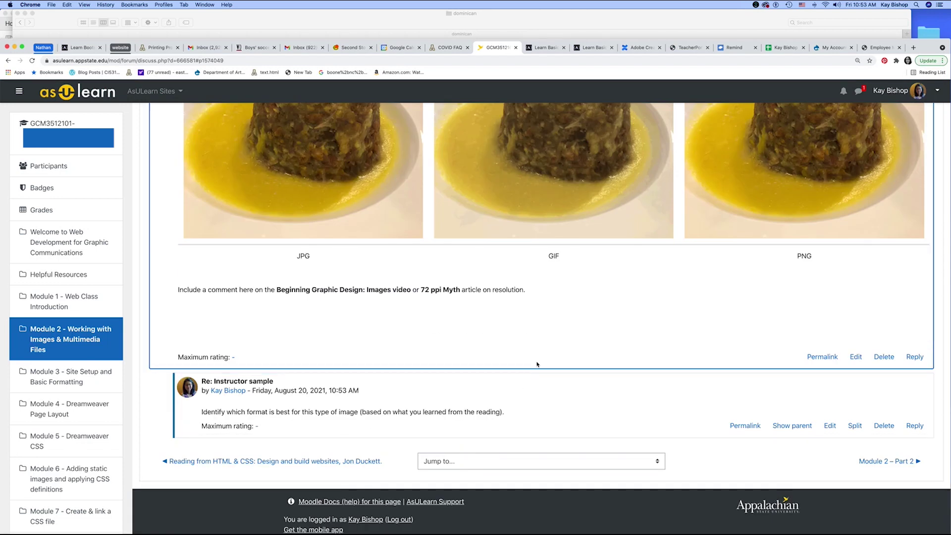
Step: Leave the Instructor sample topic and the forum, and return to the Module 2 section of the course page
{"action": "key", "text": "super+bracketleft"}
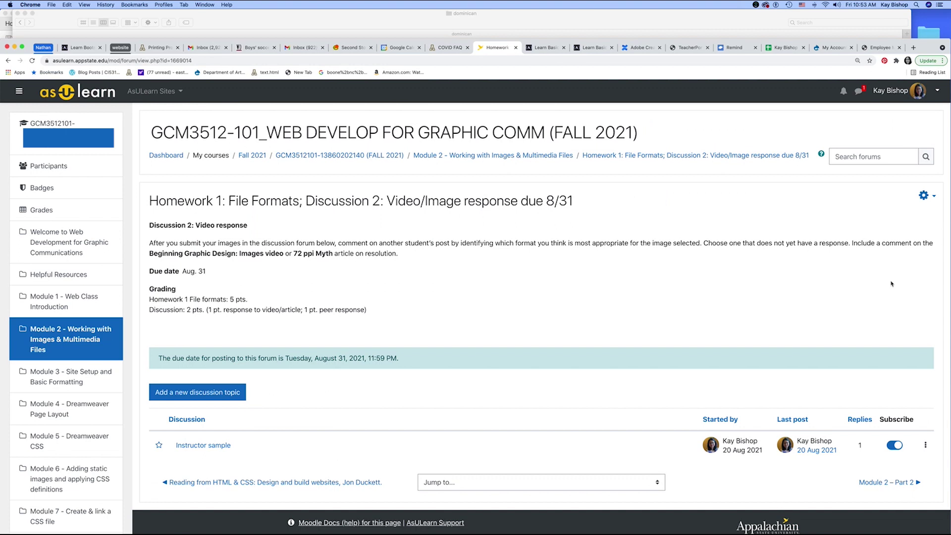
{"action": "key", "text": "shift+Tab"}
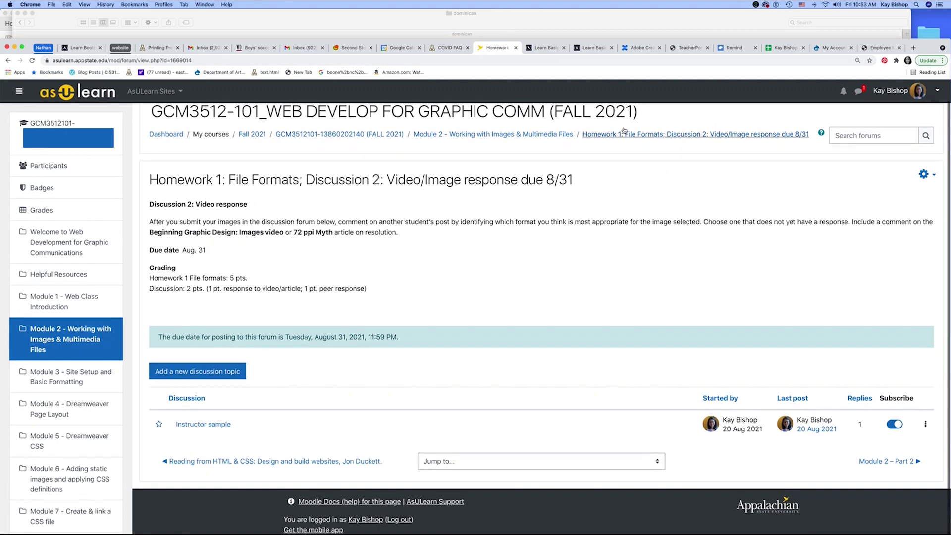
{"action": "key", "text": "shift+Tab"}
{"action": "key", "text": "Return"}
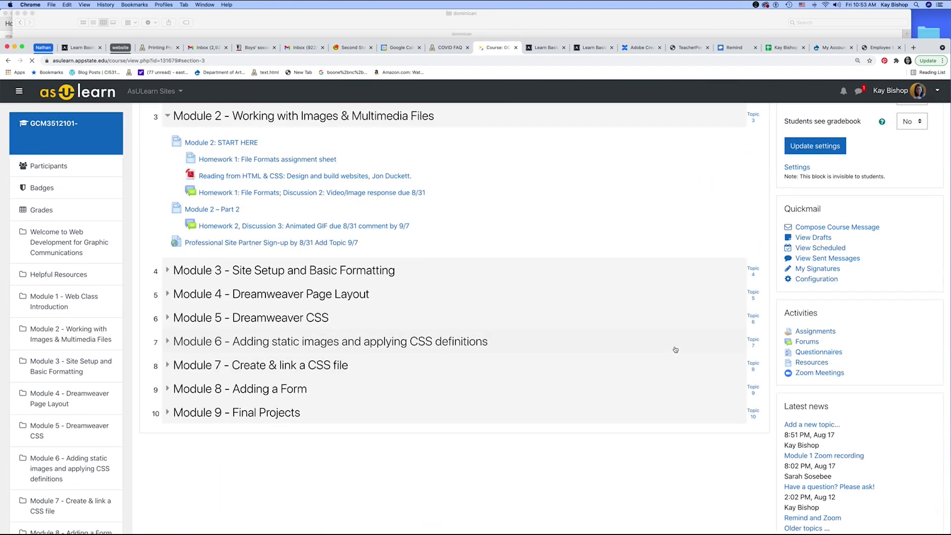
Step: Review the Module 2: START HERE page down to its Images video, and follow its link to the Part 2 page
{"action": "left_click", "coordinate": [221, 142]}
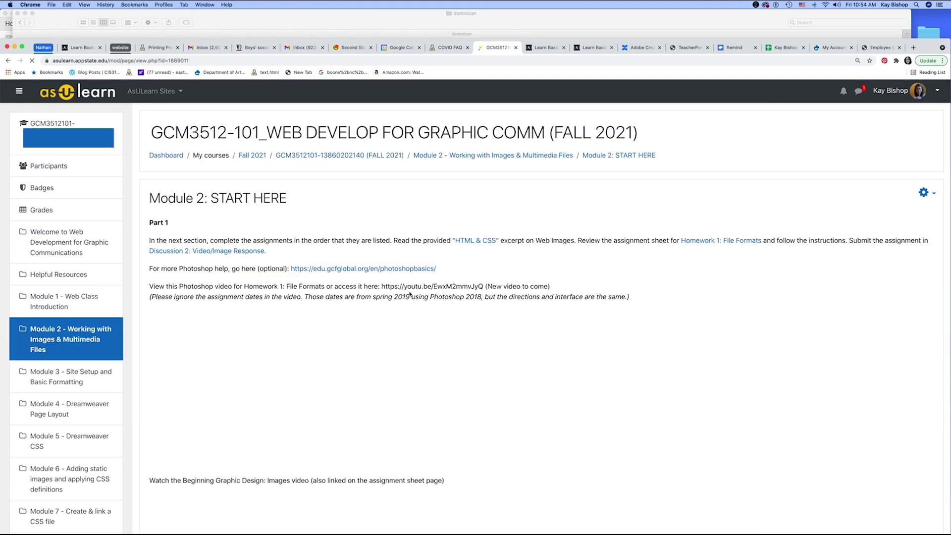
{"action": "scroll", "coordinate": [602, 311], "scroll_direction": "down", "scroll_amount": 5}
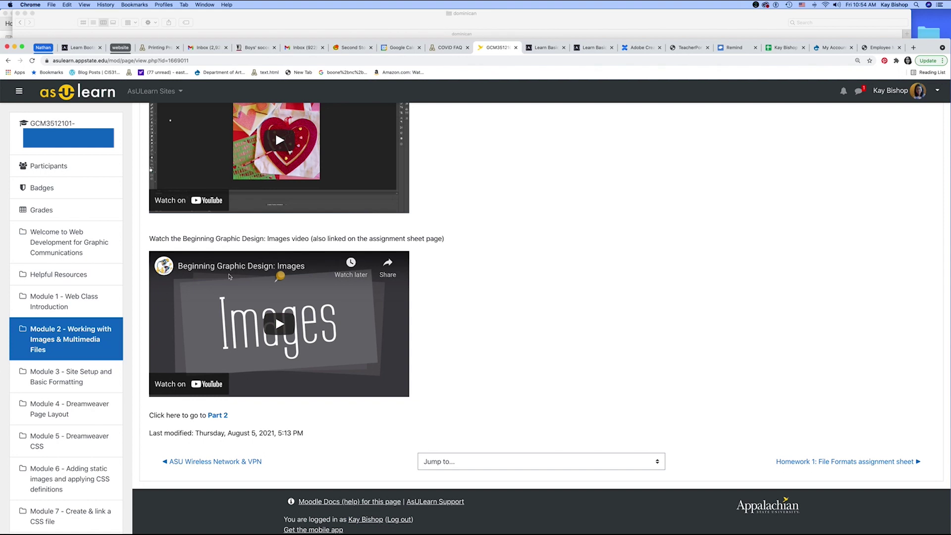
{"action": "left_click", "coordinate": [220, 415]}
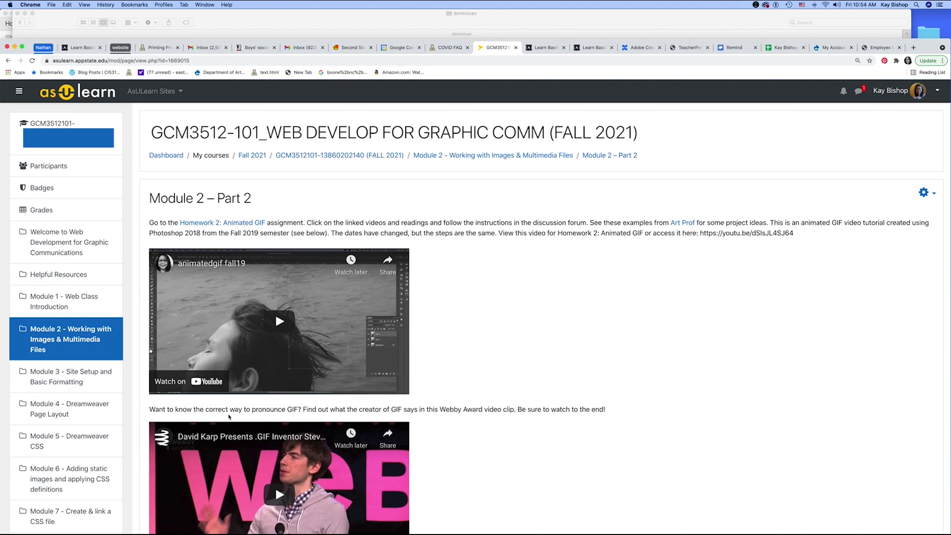
{"action": "scroll", "coordinate": [510, 267], "scroll_direction": "down", "scroll_amount": 2}
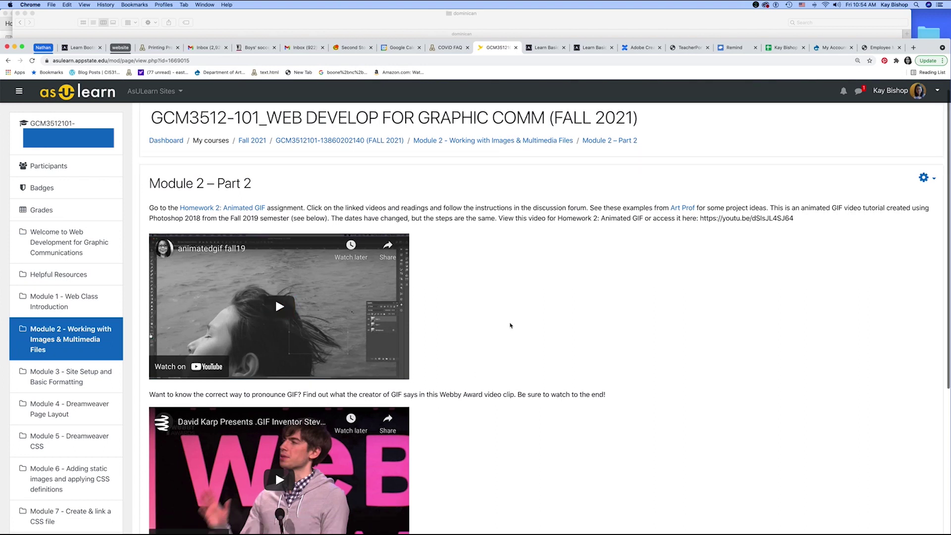